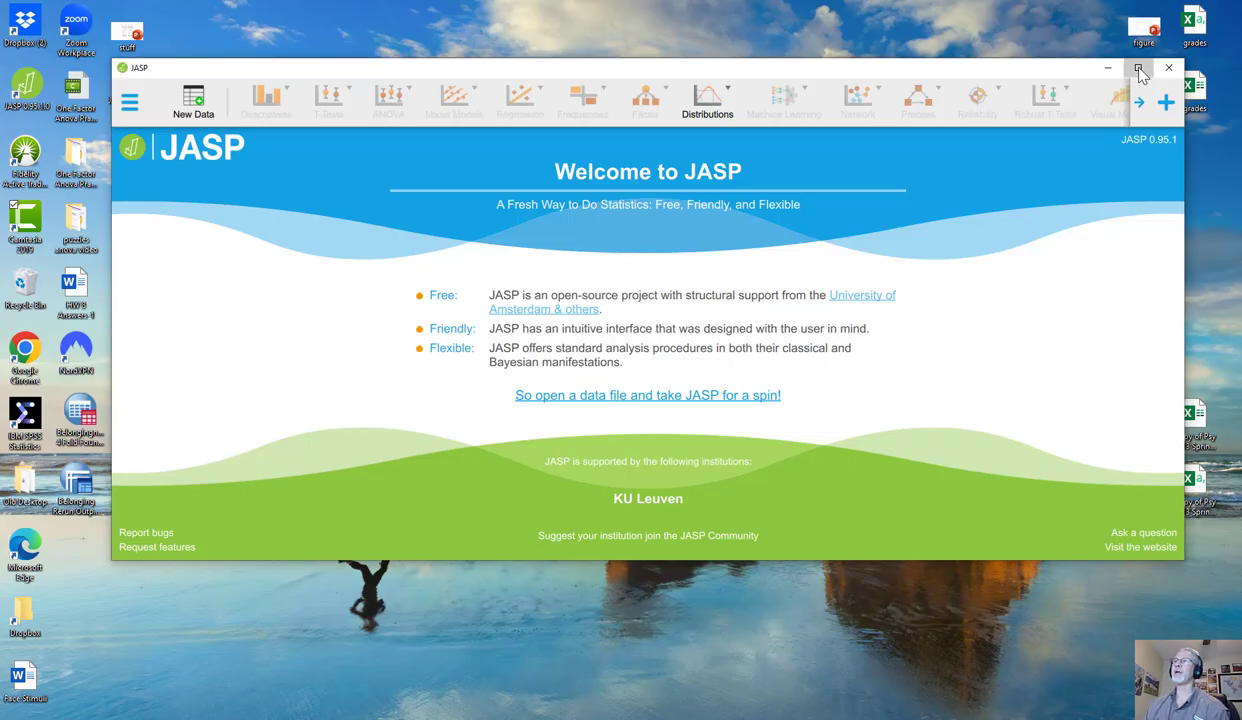
# Open the bankrev05 data file from the JASP Data for videos folder on the desktop
pyautogui.click(1139, 70)
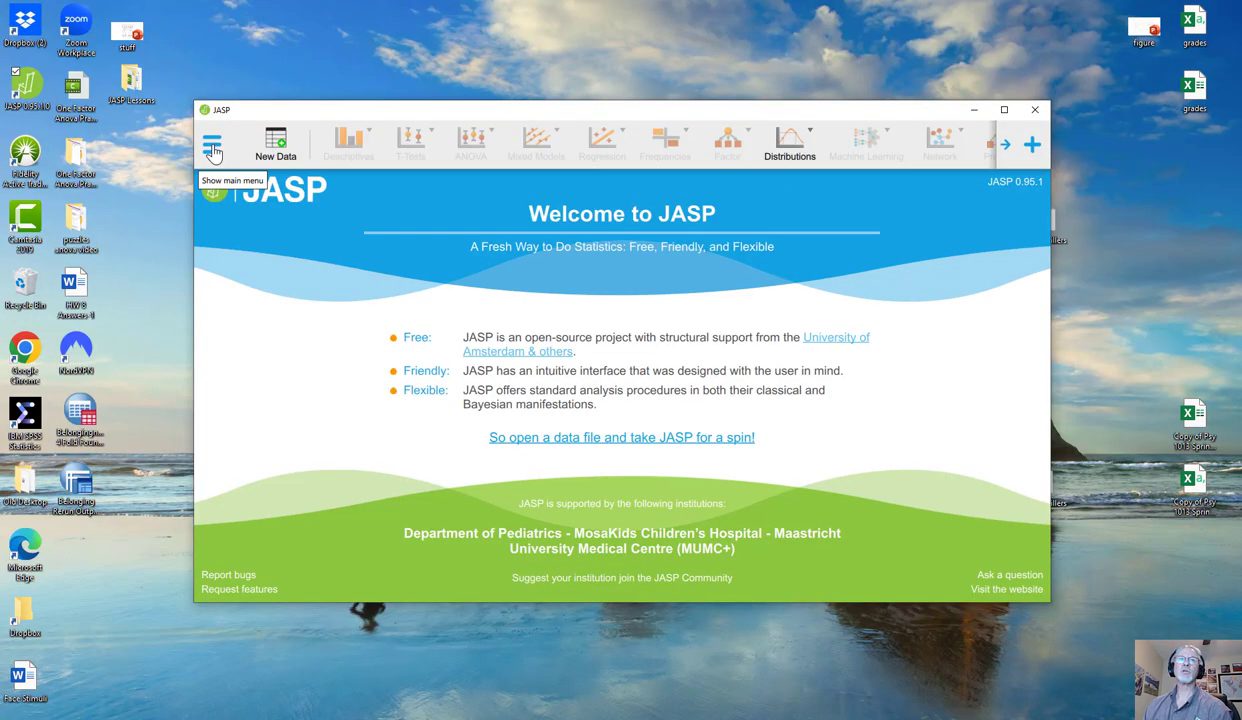
pyautogui.click(212, 147)
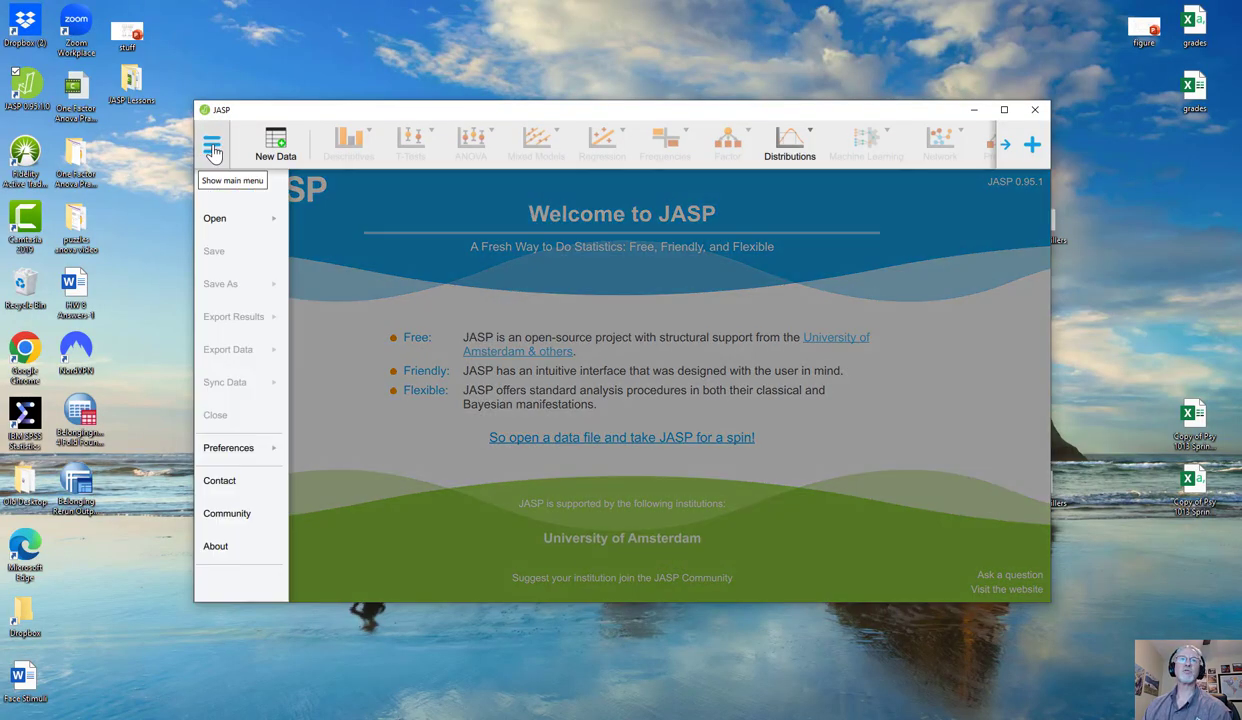
pyautogui.click(221, 228)
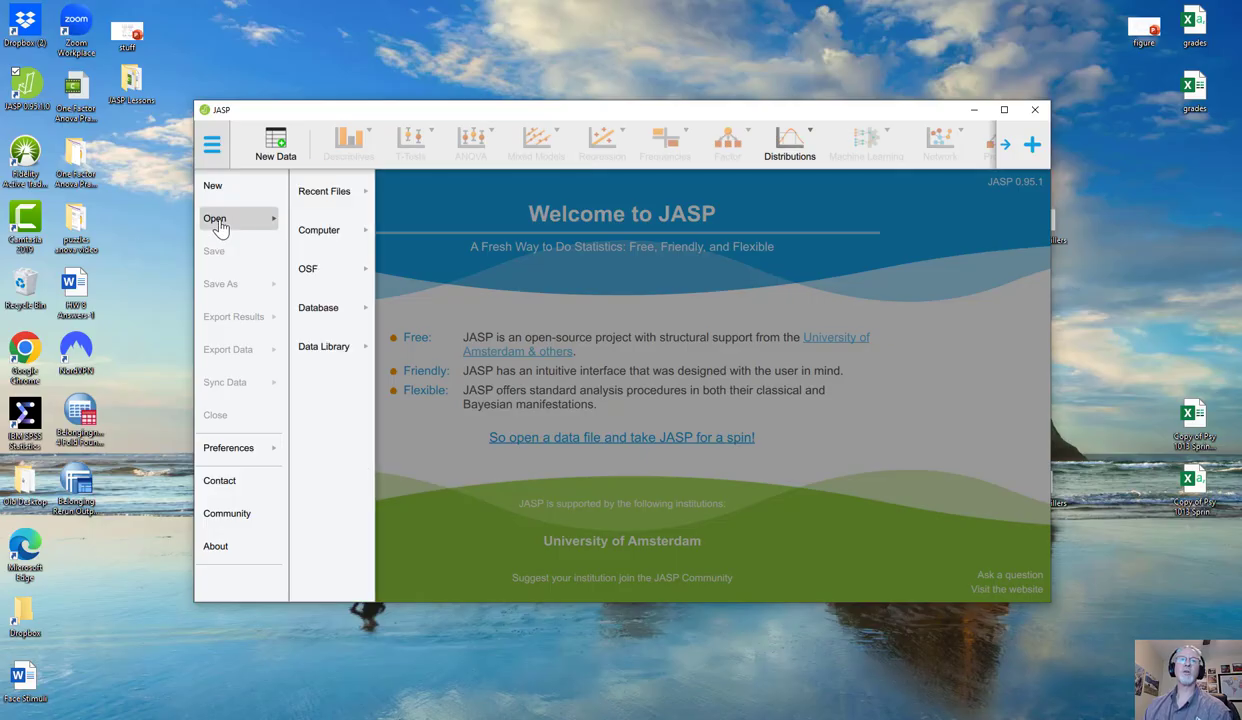
pyautogui.click(325, 238)
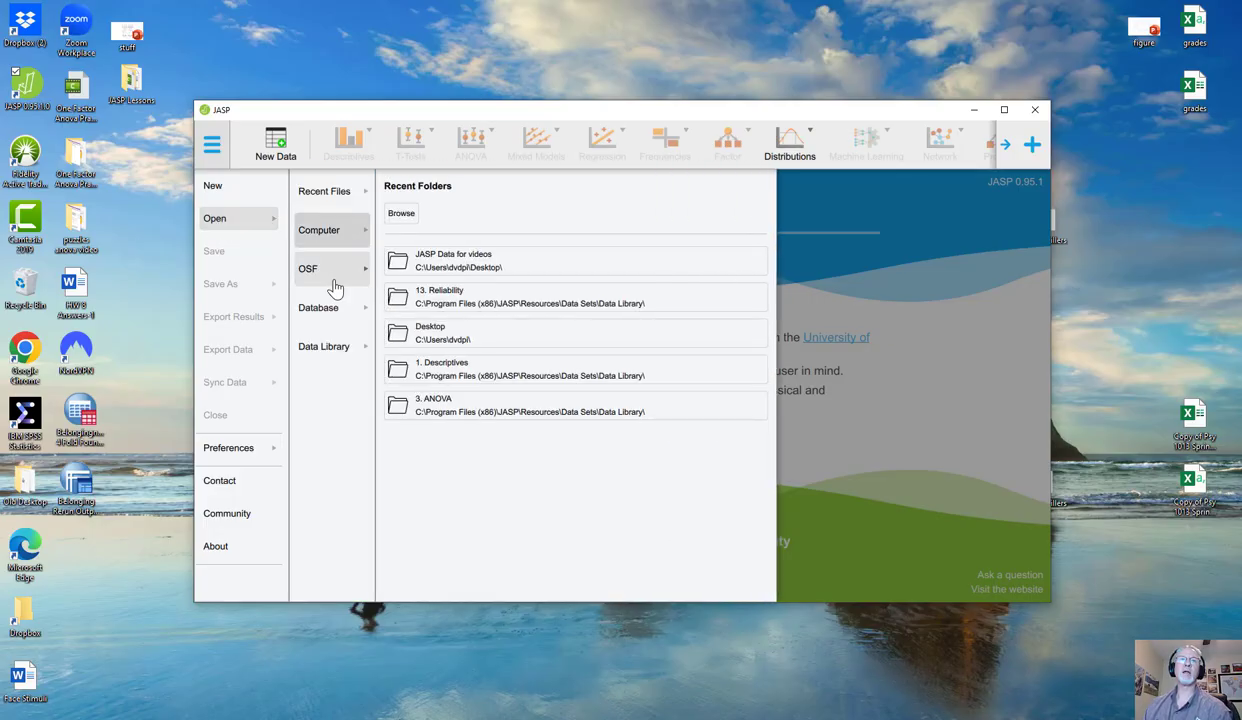
pyautogui.click(332, 274)
pyautogui.click(336, 240)
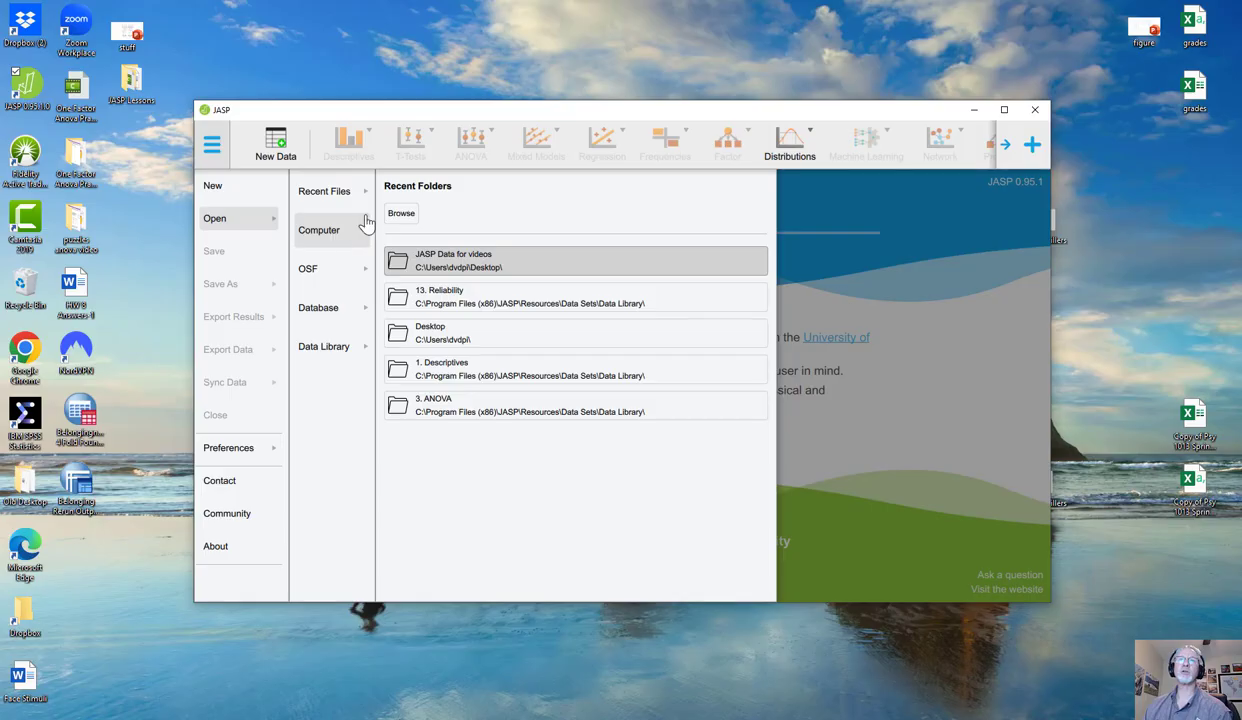
pyautogui.click(402, 222)
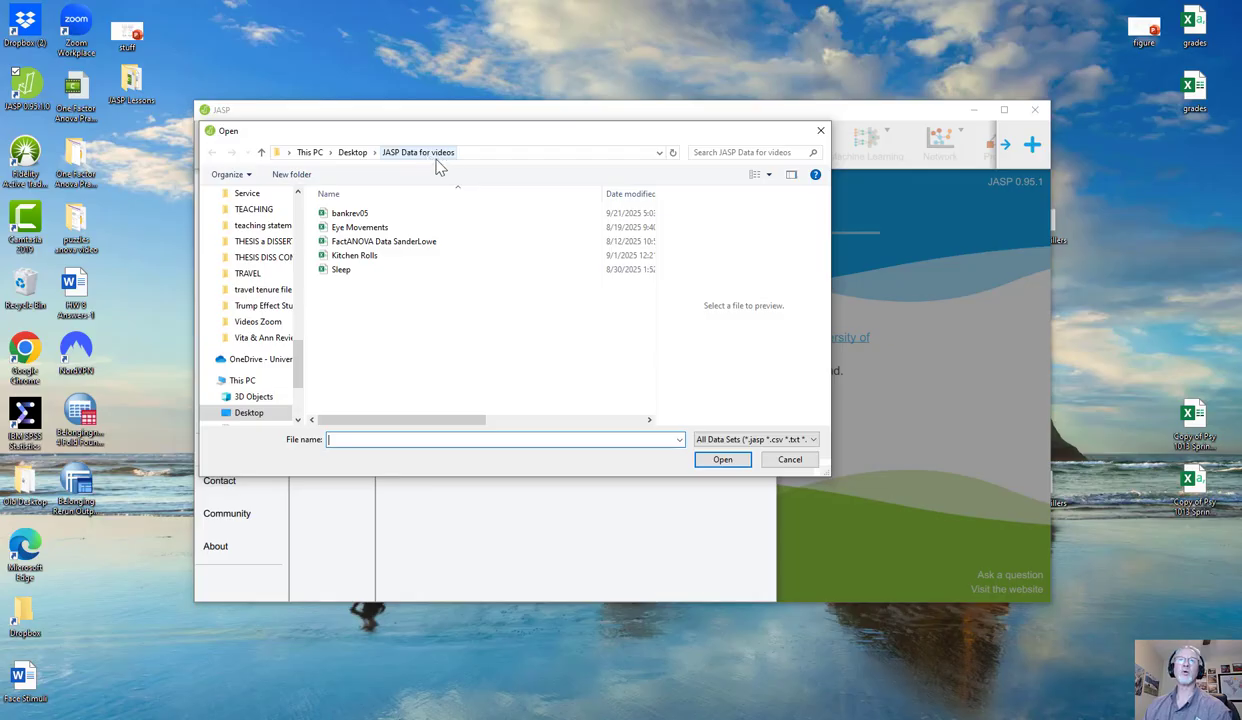
pyautogui.click(362, 215)
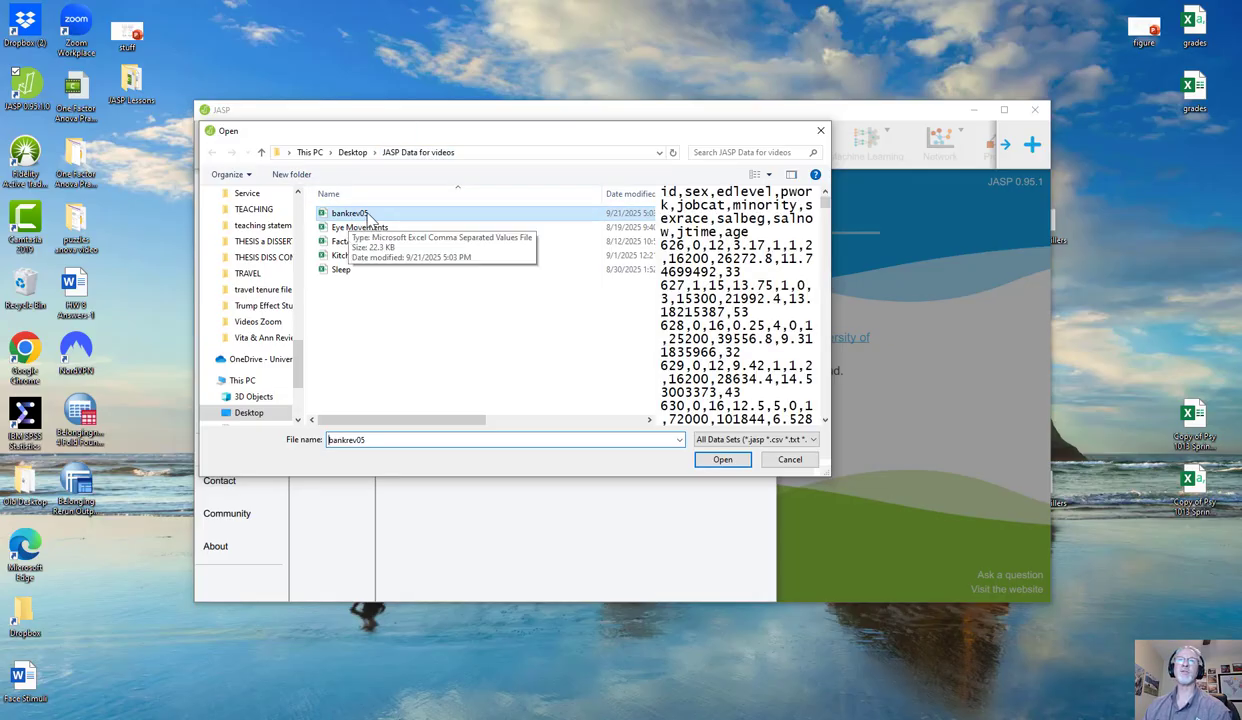
pyautogui.click(723, 460)
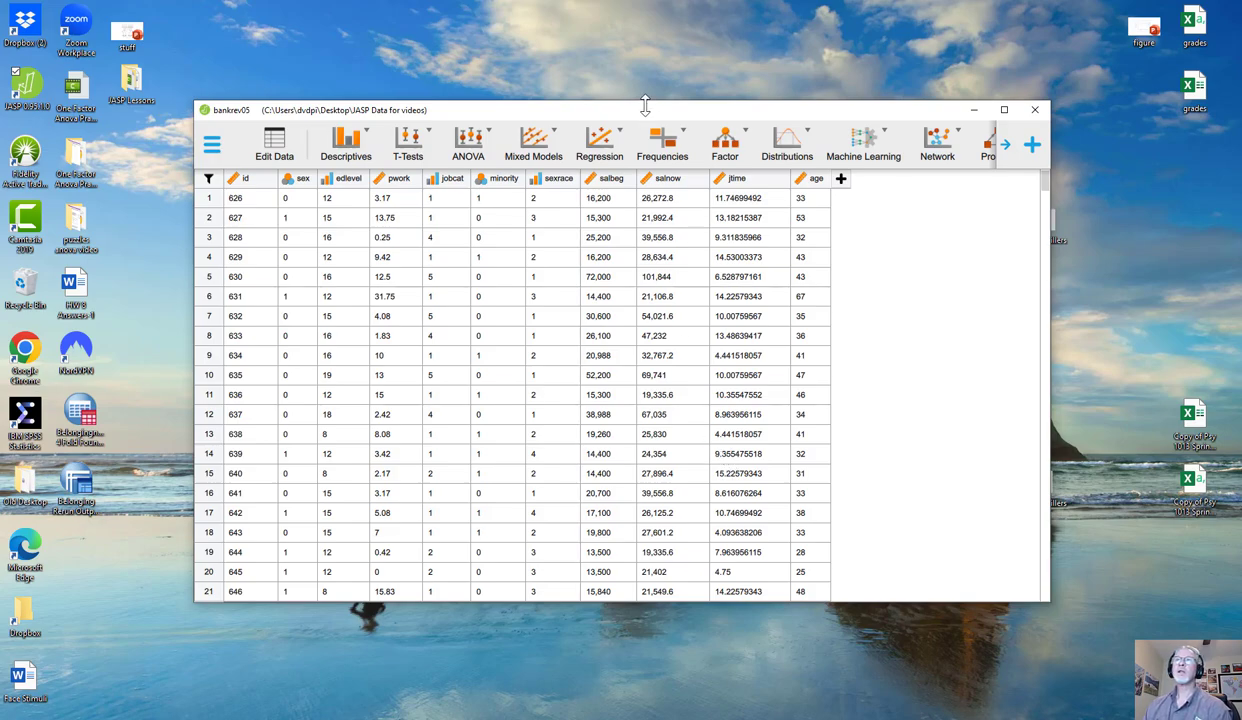
# Switch to the JASP Data for videos desktop folder and open the bankrev05 CSV file in a maximized Excel window
pyautogui.moveTo(645, 115); pyautogui.dragTo(800, 125)
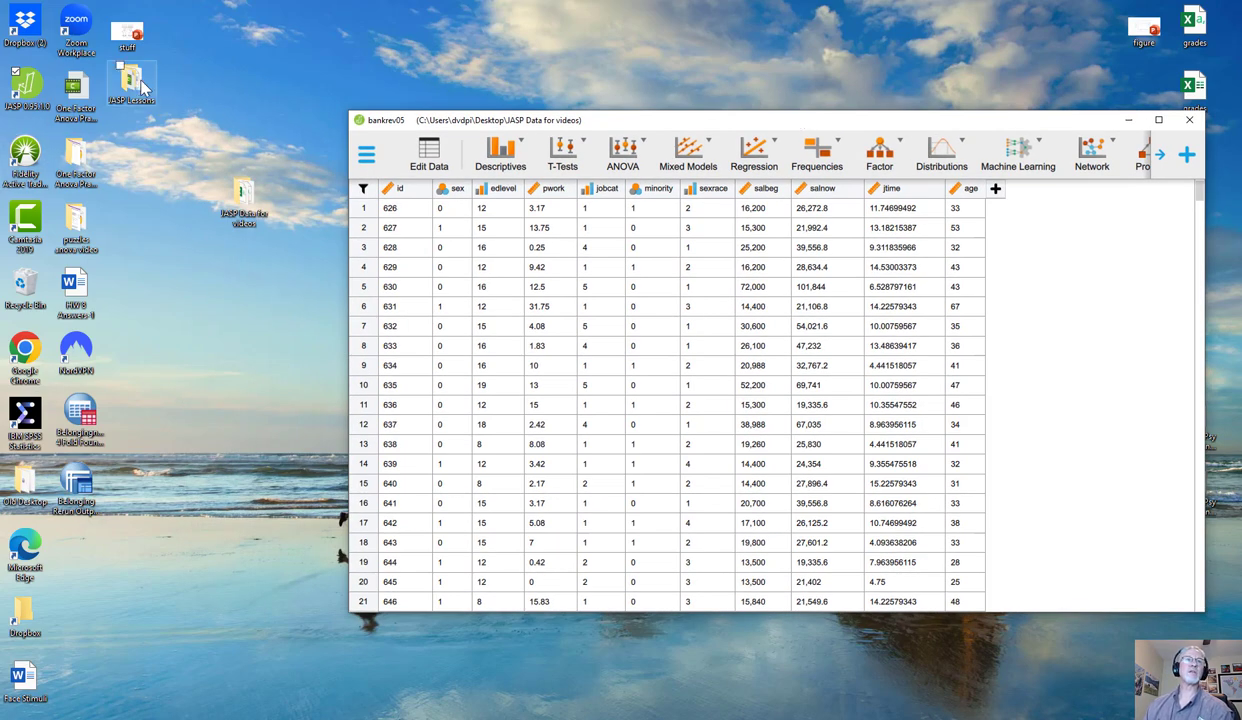
pyautogui.doubleClick(242, 193)
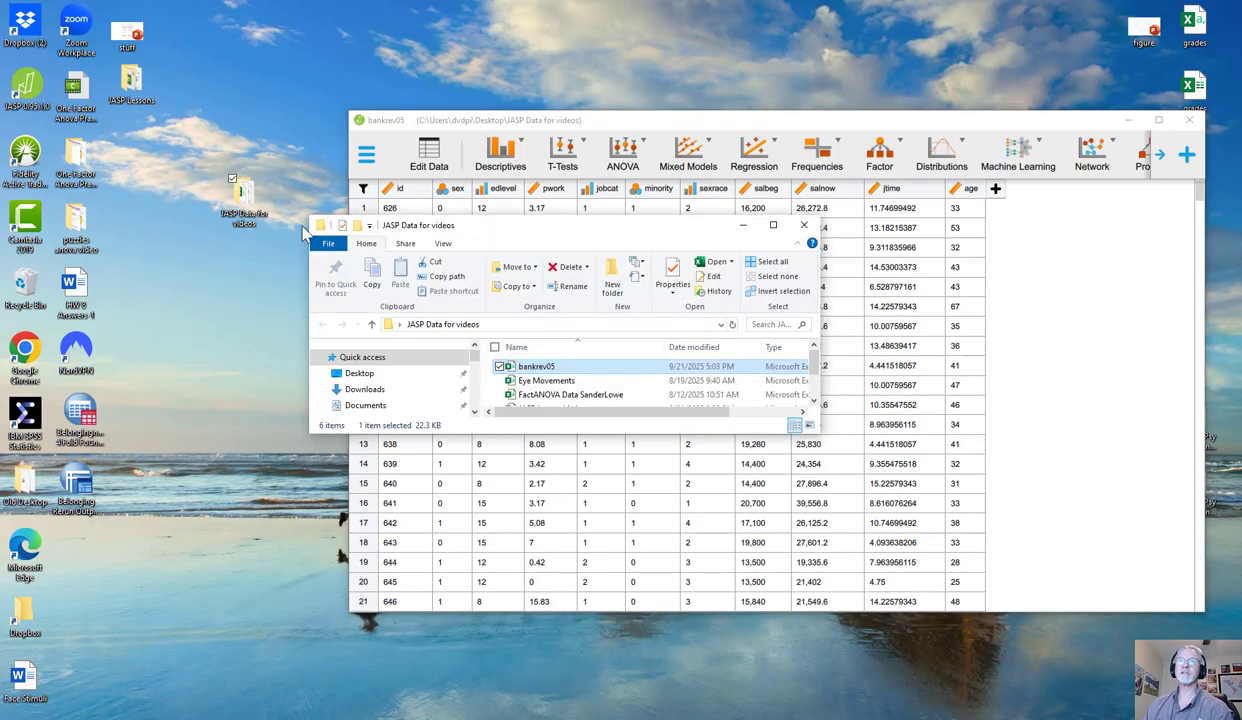
pyautogui.click(773, 225)
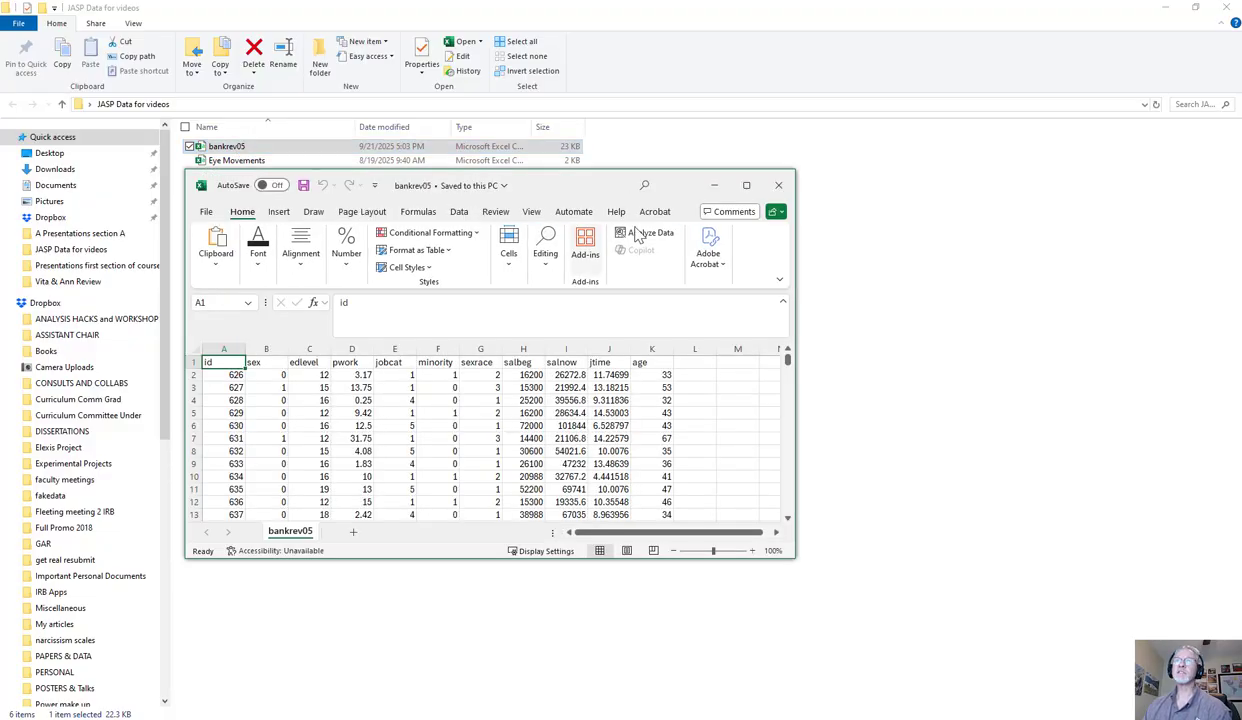
pyautogui.click(750, 187)
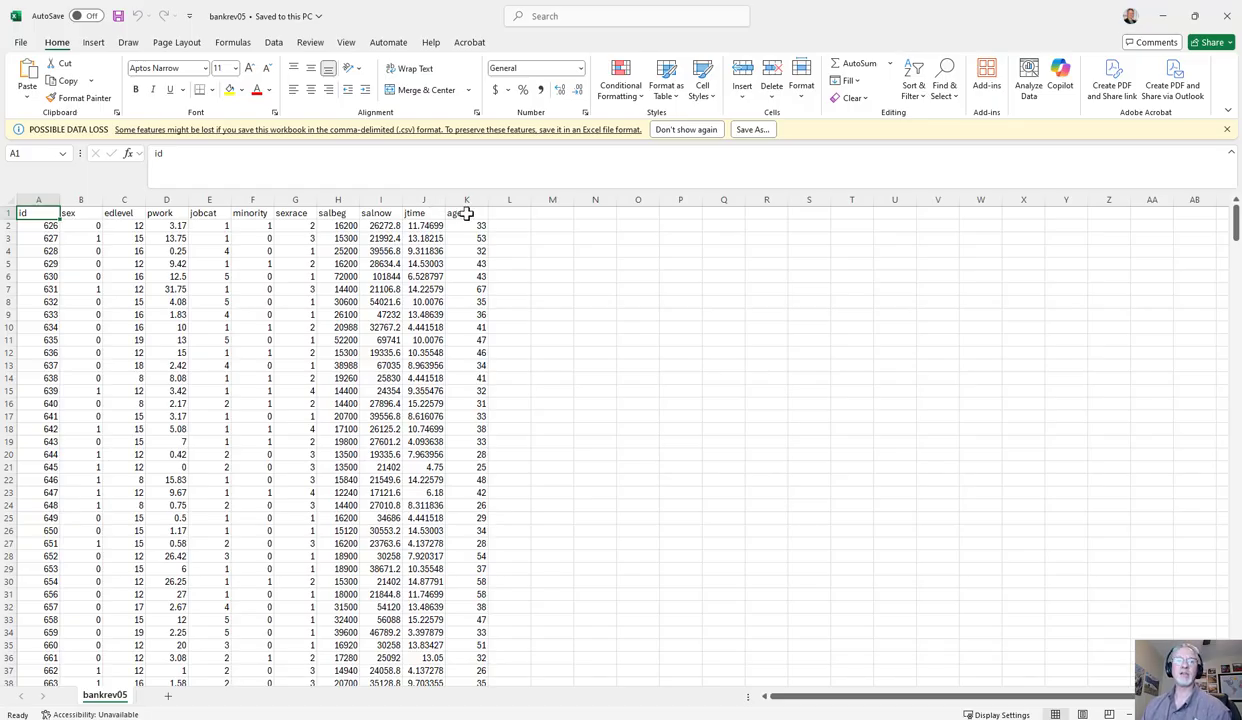
# Examine the bankrev05 worksheet's rows down to the last record and return to the header row
pyautogui.scroll(-20, 445, 280)
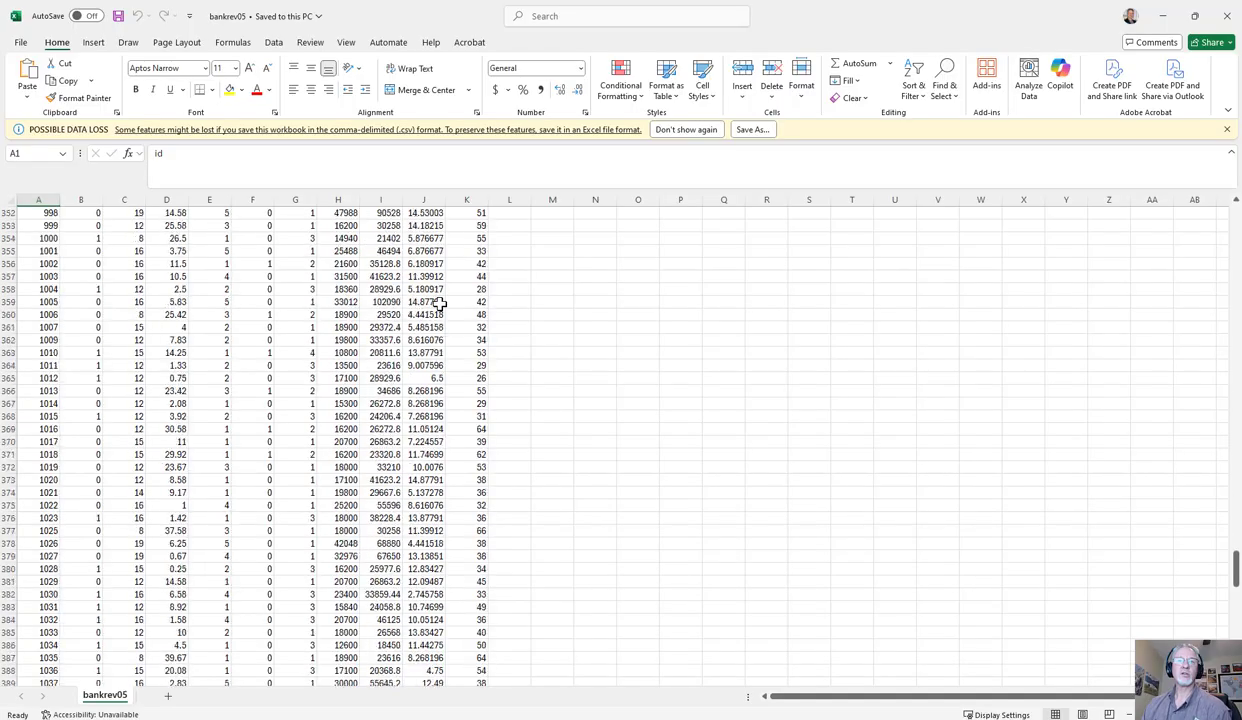
pyautogui.scroll(-20, 440, 303)
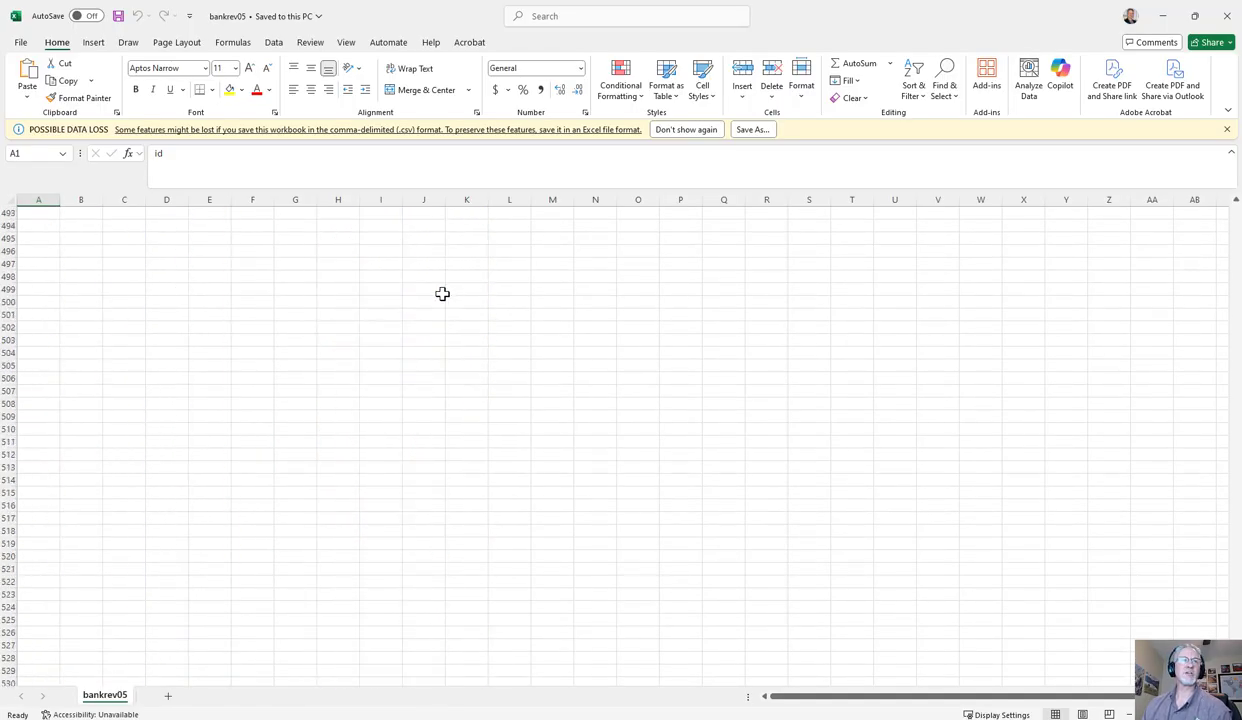
pyautogui.scroll(12, 441, 295)
pyautogui.scroll(-1, 441, 295)
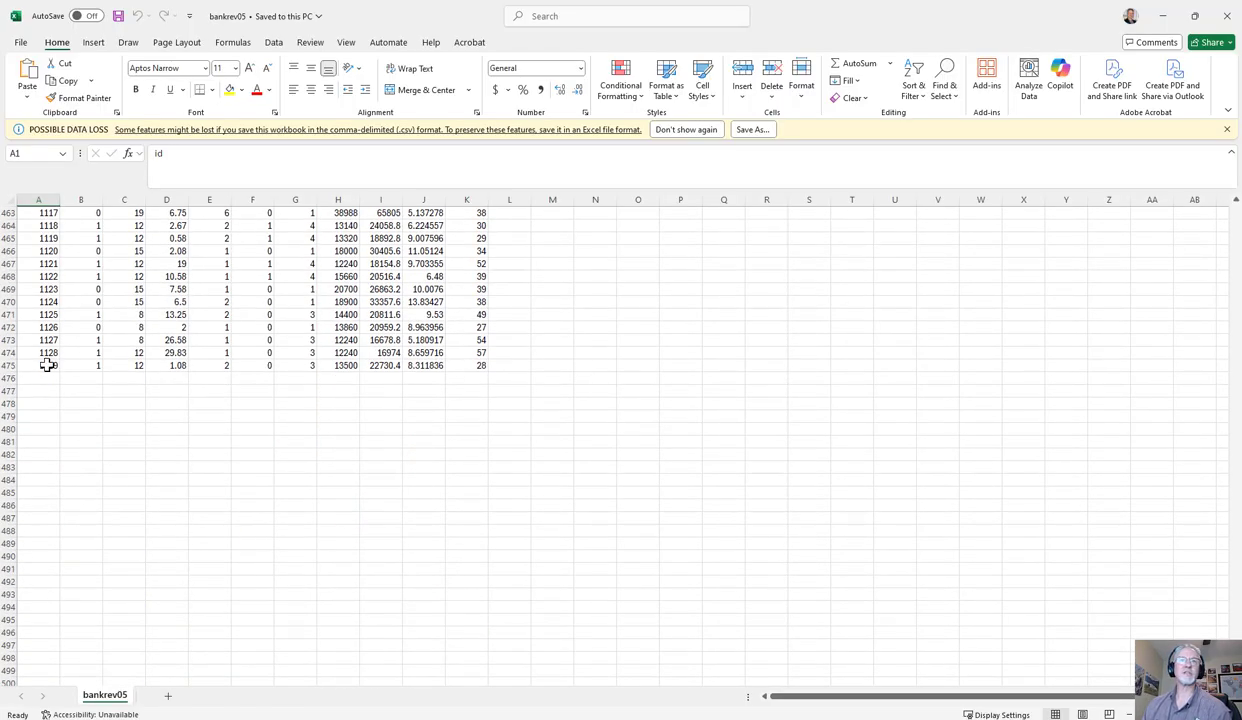
pyautogui.scroll(20, 486, 368)
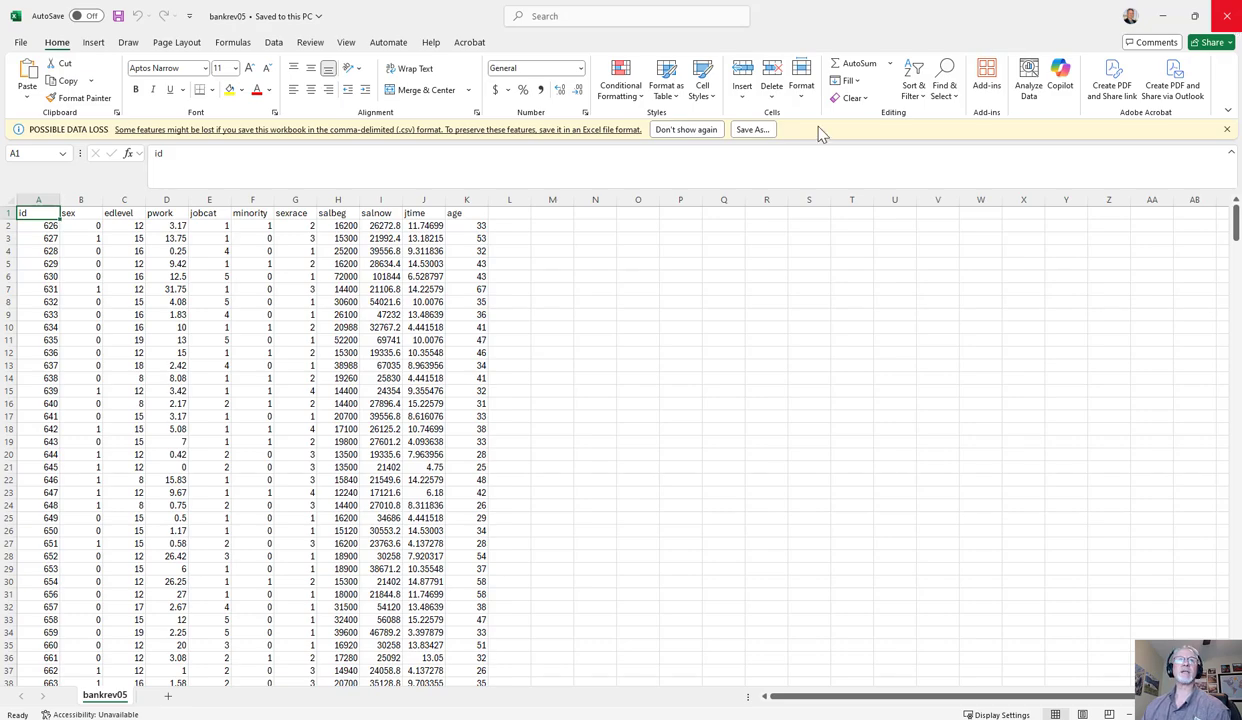
# Close the bankrev05 workbook, minimize the folder window and switch back to the dataset in JASP
pyautogui.click(1219, 15)
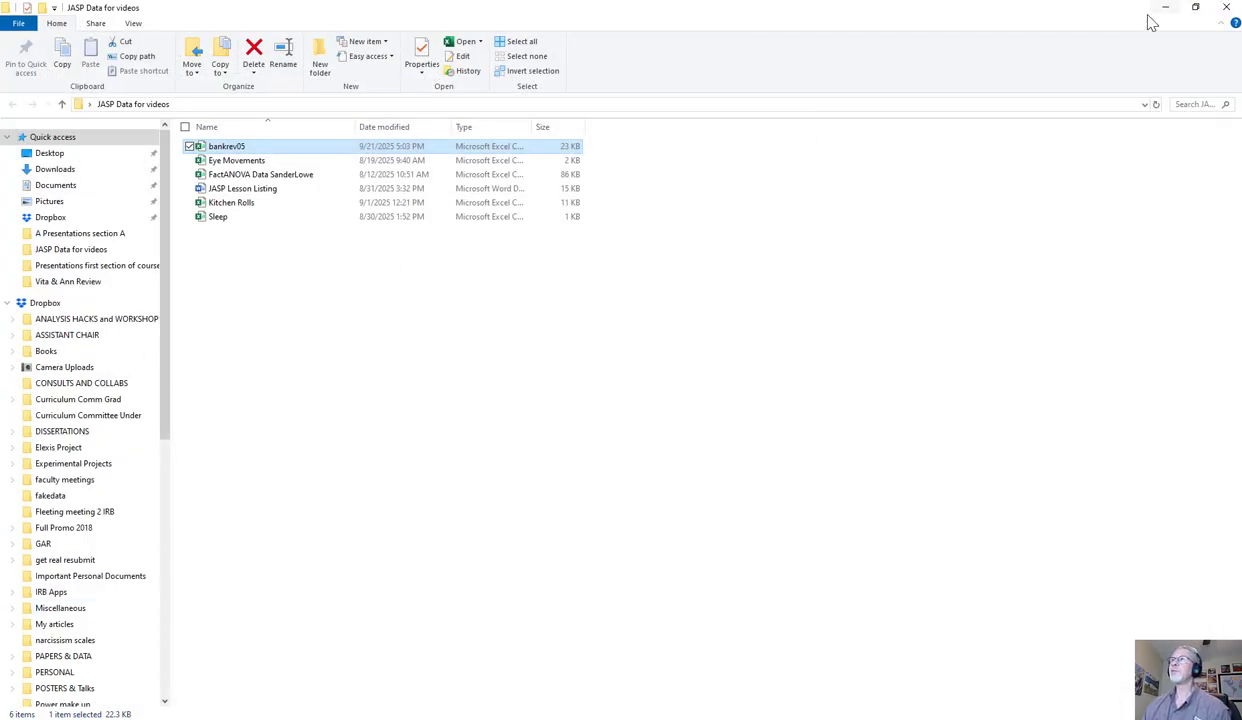
pyautogui.click(1163, 9)
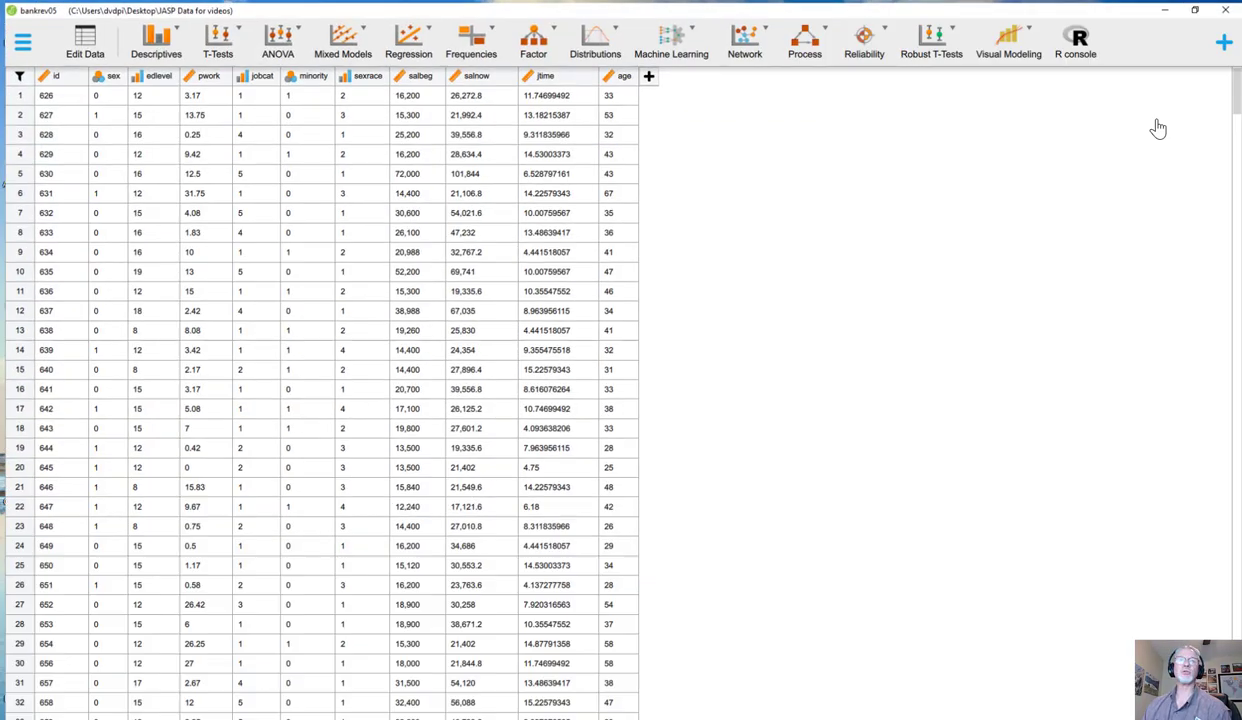
pyautogui.click(1159, 121)
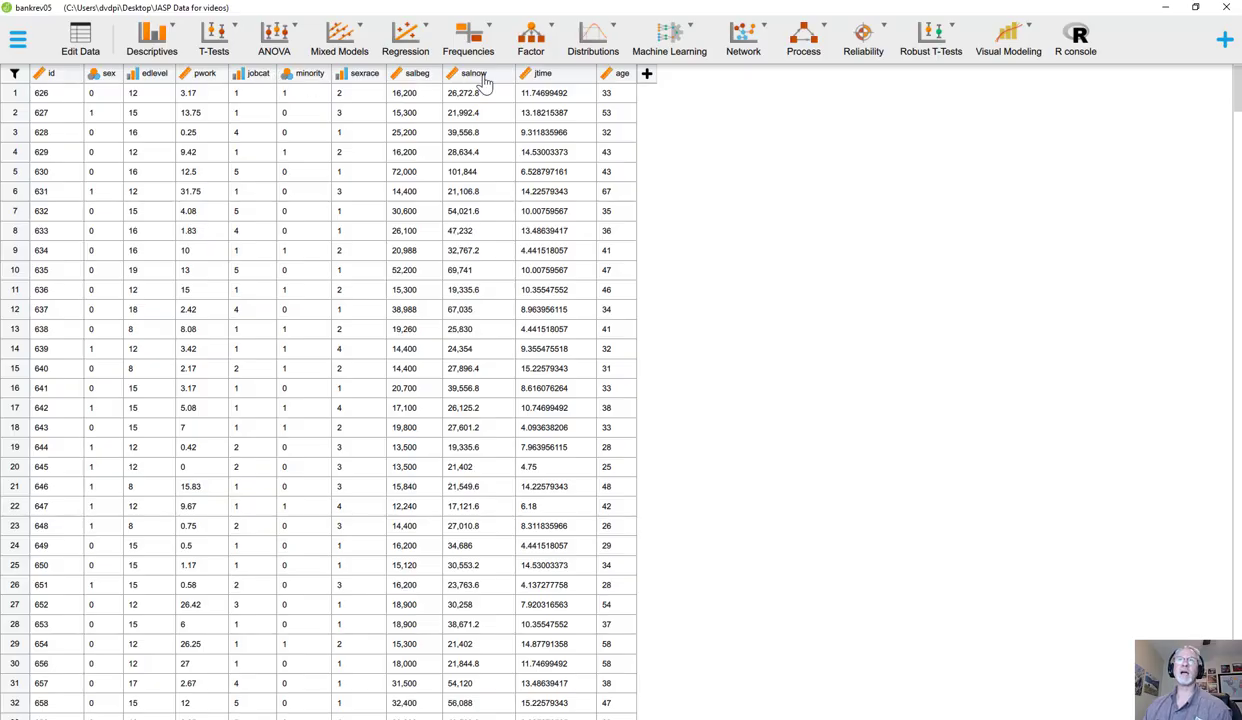
# Set the edlevel variable's column type to Scale and apply the change
pyautogui.doubleClick(155, 78)
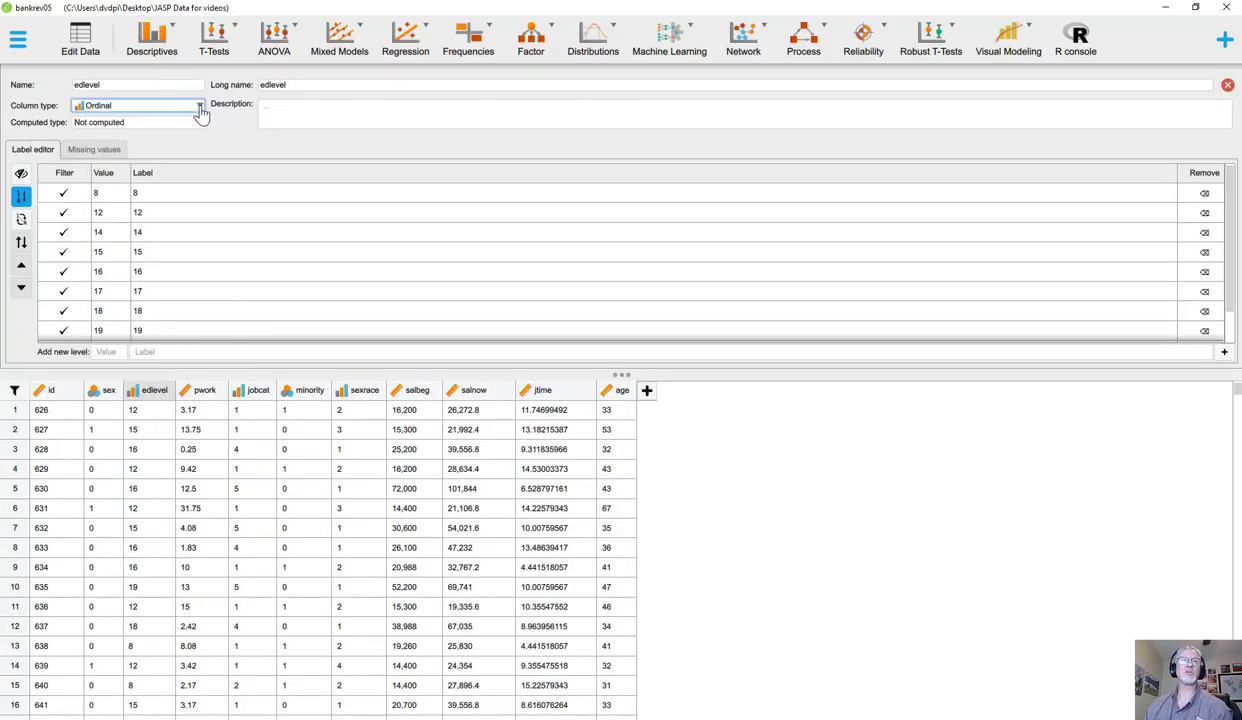
pyautogui.click(201, 110)
pyautogui.click(131, 106)
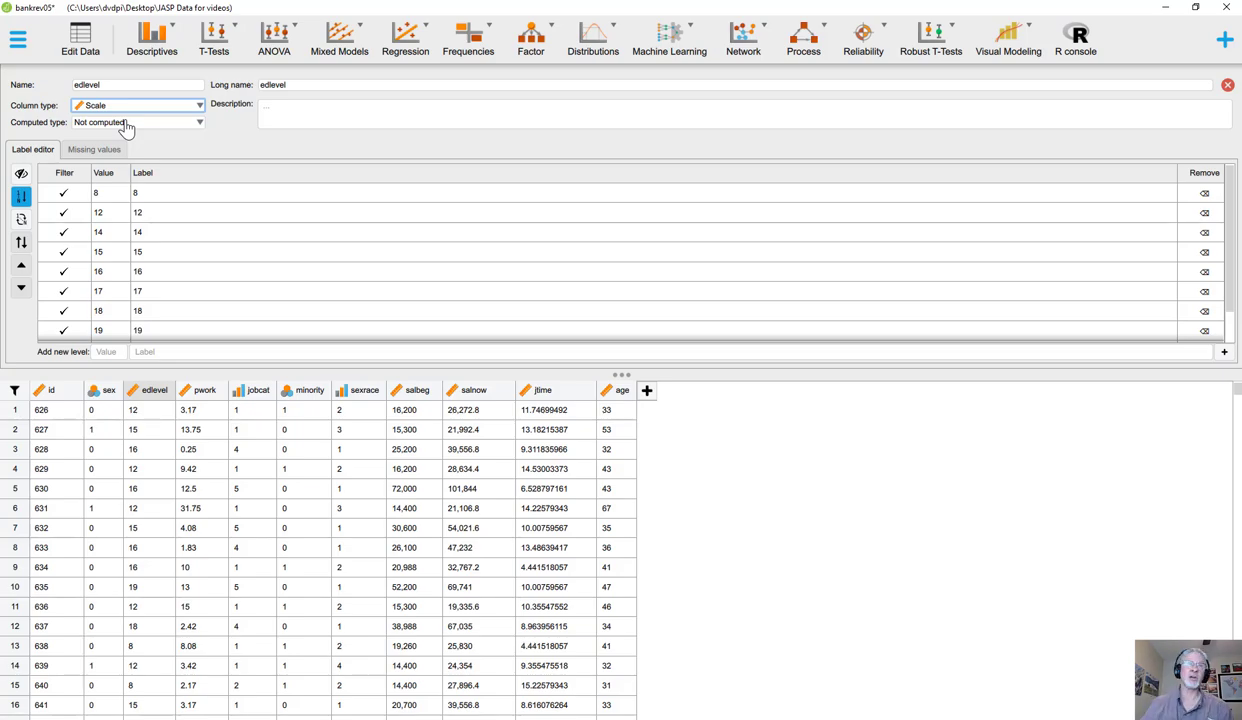
pyautogui.click(125, 123)
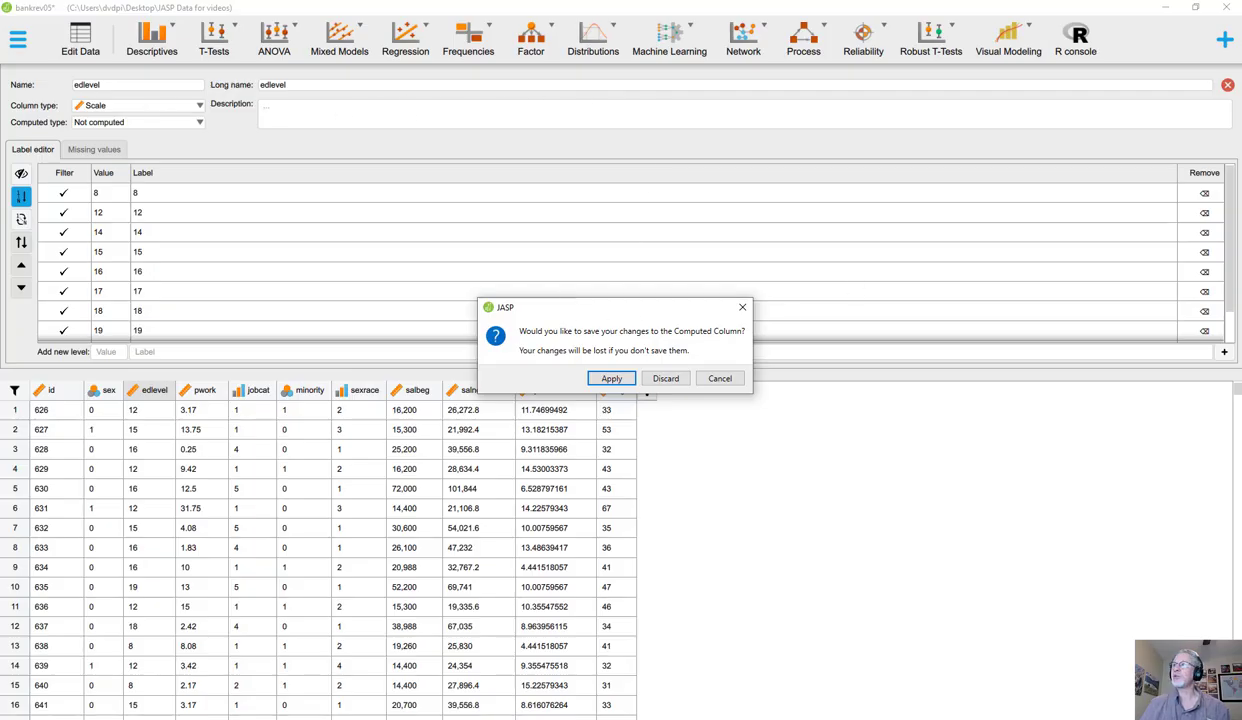
pyautogui.click(608, 383)
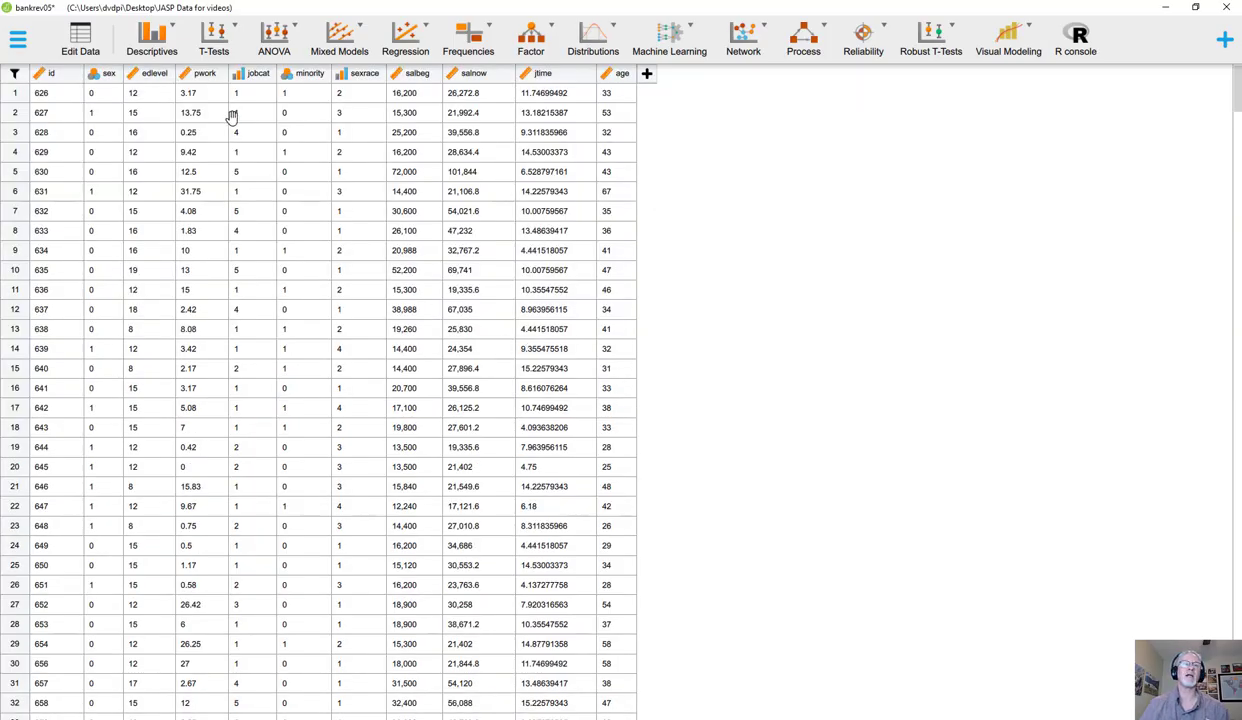
# Open the sex variable's settings and check its value labels in the bankrev.sav dataset in SPSS
pyautogui.doubleClick(108, 85)
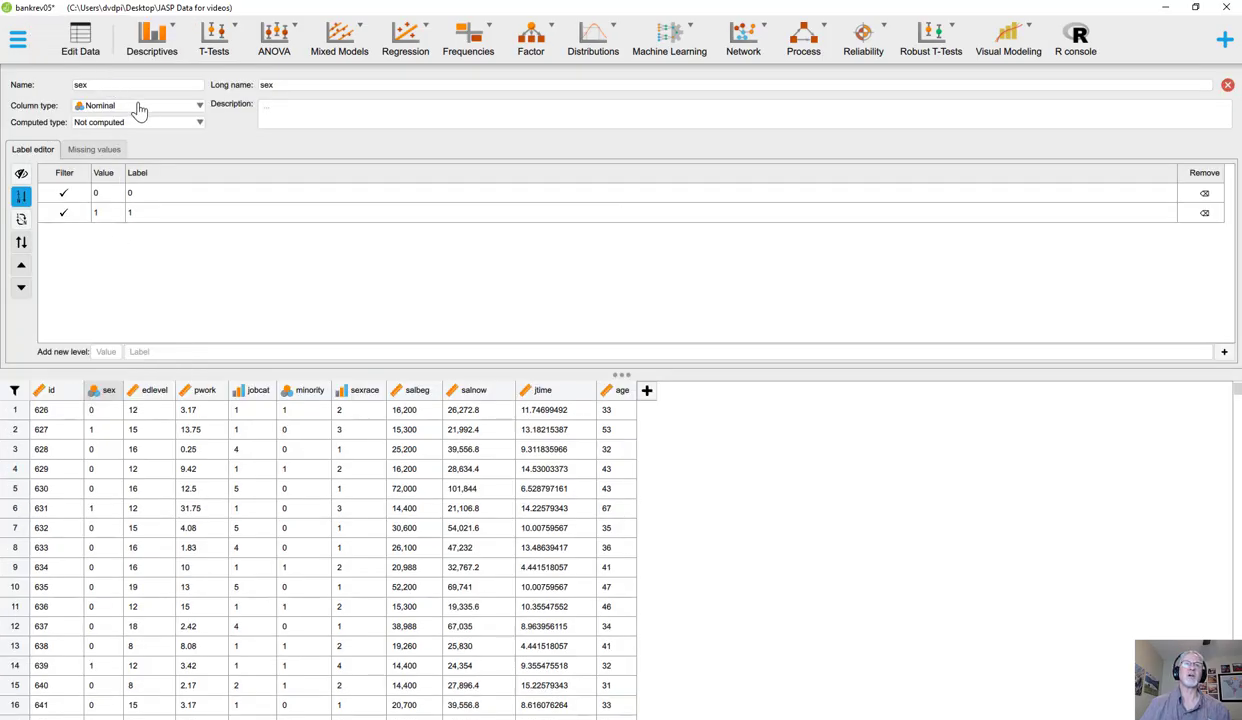
pyautogui.click(144, 191)
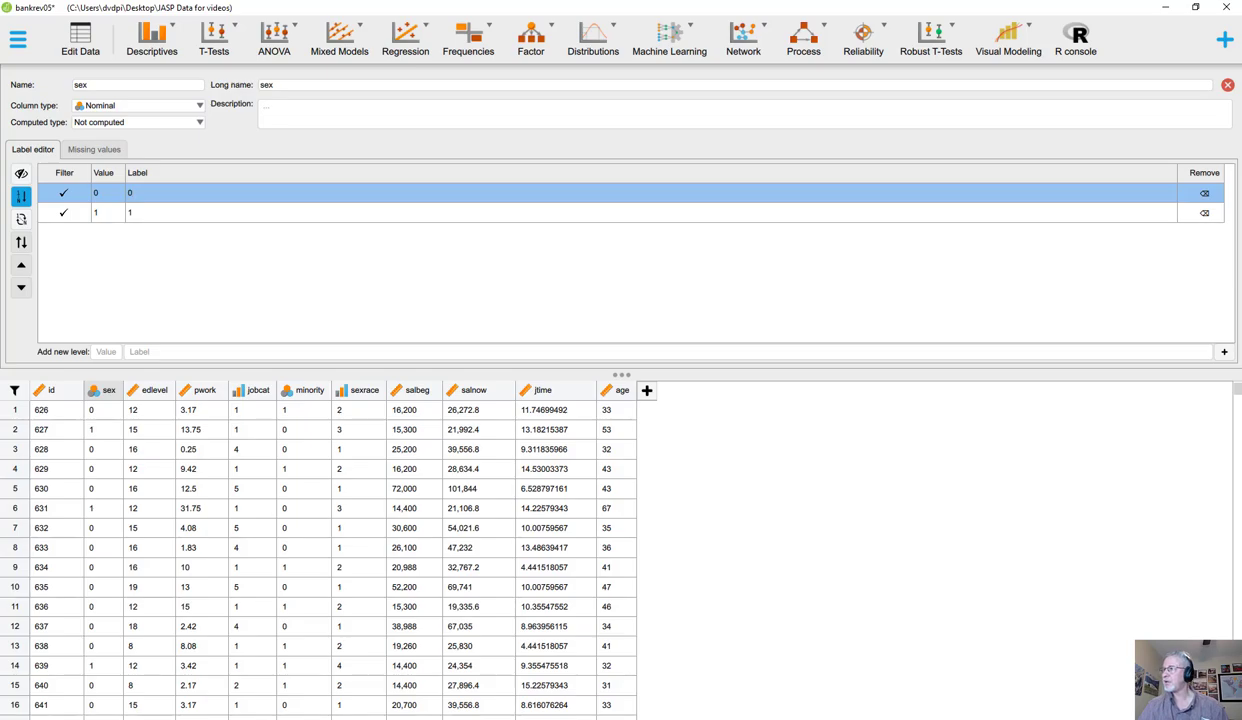
pyautogui.moveTo(1241, 0); pyautogui.dragTo(975, 188)
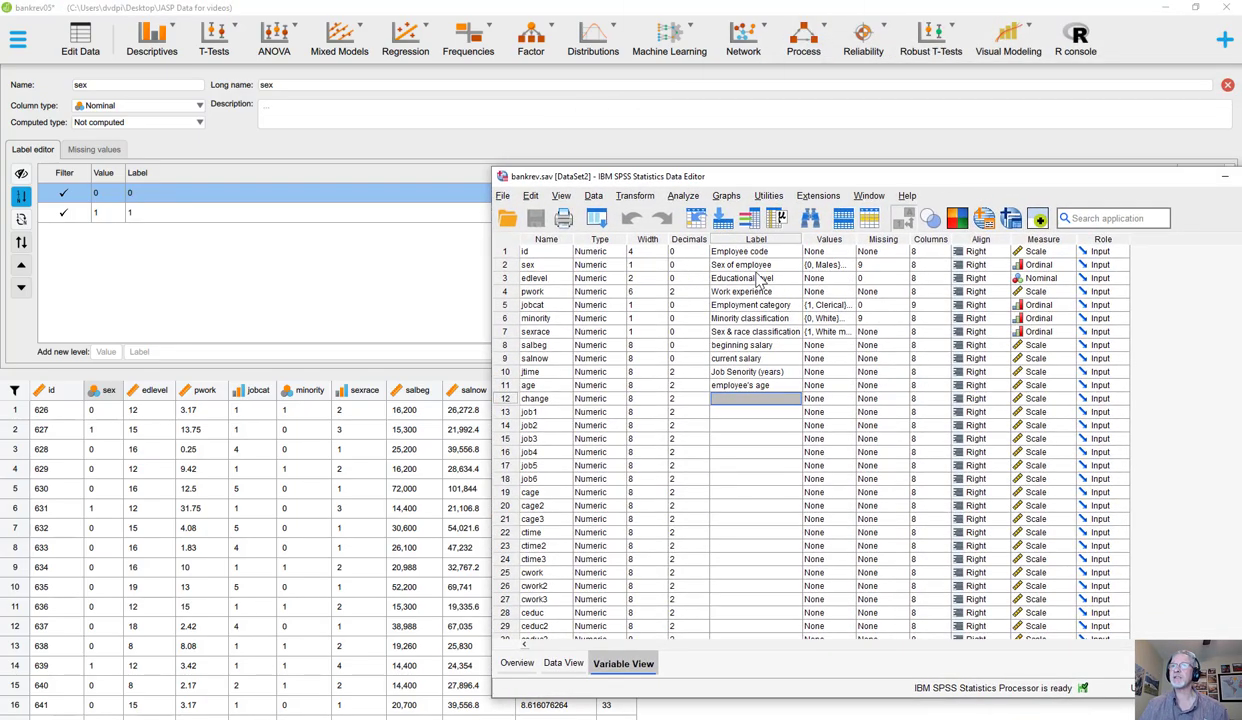
pyautogui.click(825, 264)
pyautogui.click(847, 265)
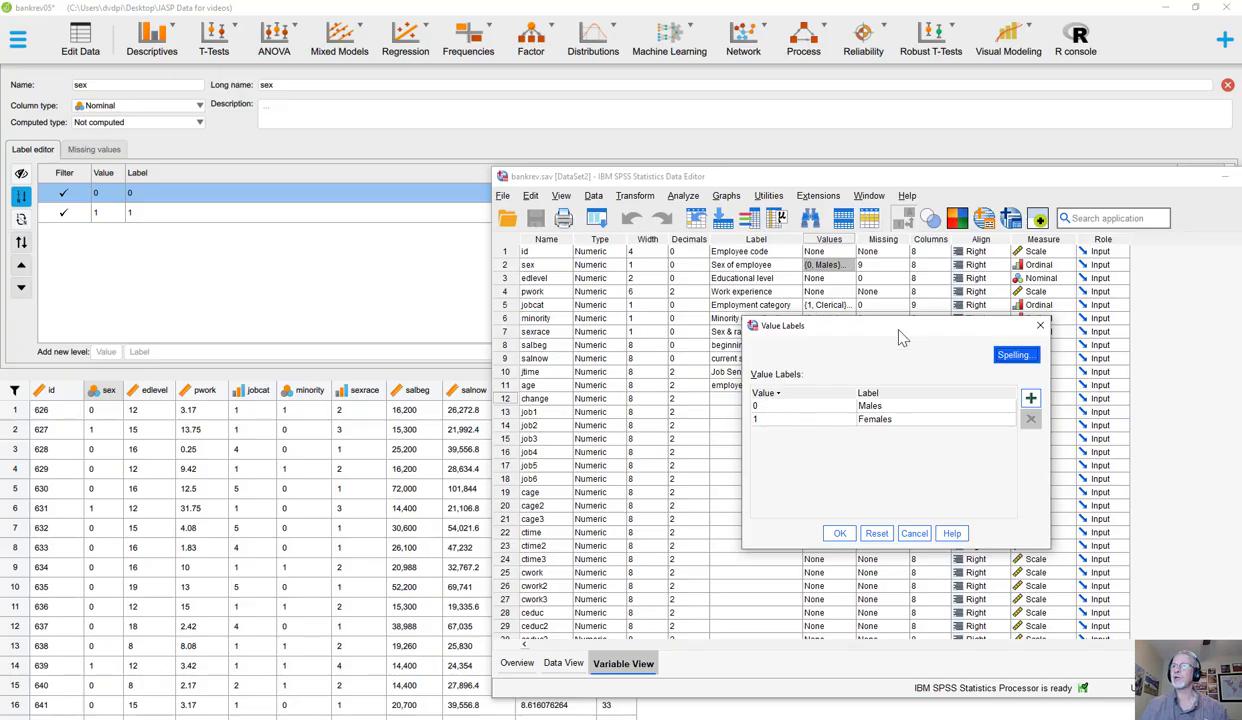
pyautogui.click(1039, 326)
pyautogui.moveTo(1015, 178); pyautogui.dragTo(1241, 190)
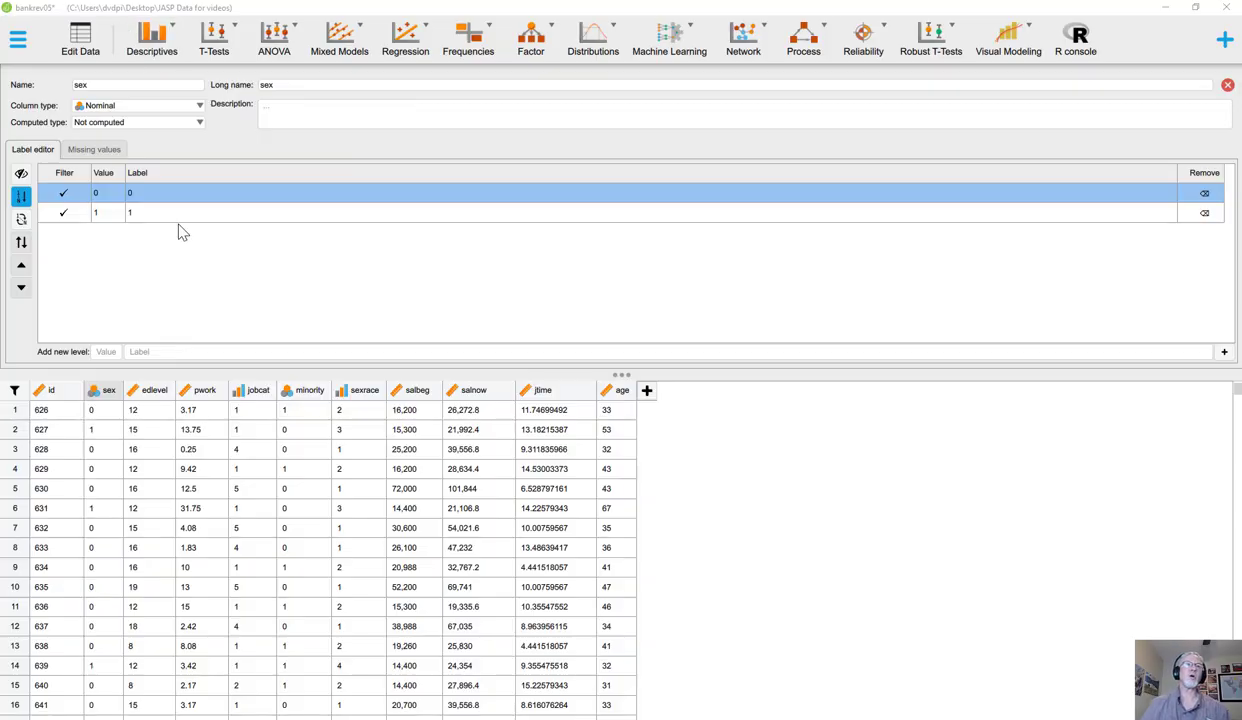
# Label the sex variable's value 0 as Males and value 1 as Females, and apply the changes
pyautogui.click(141, 199)
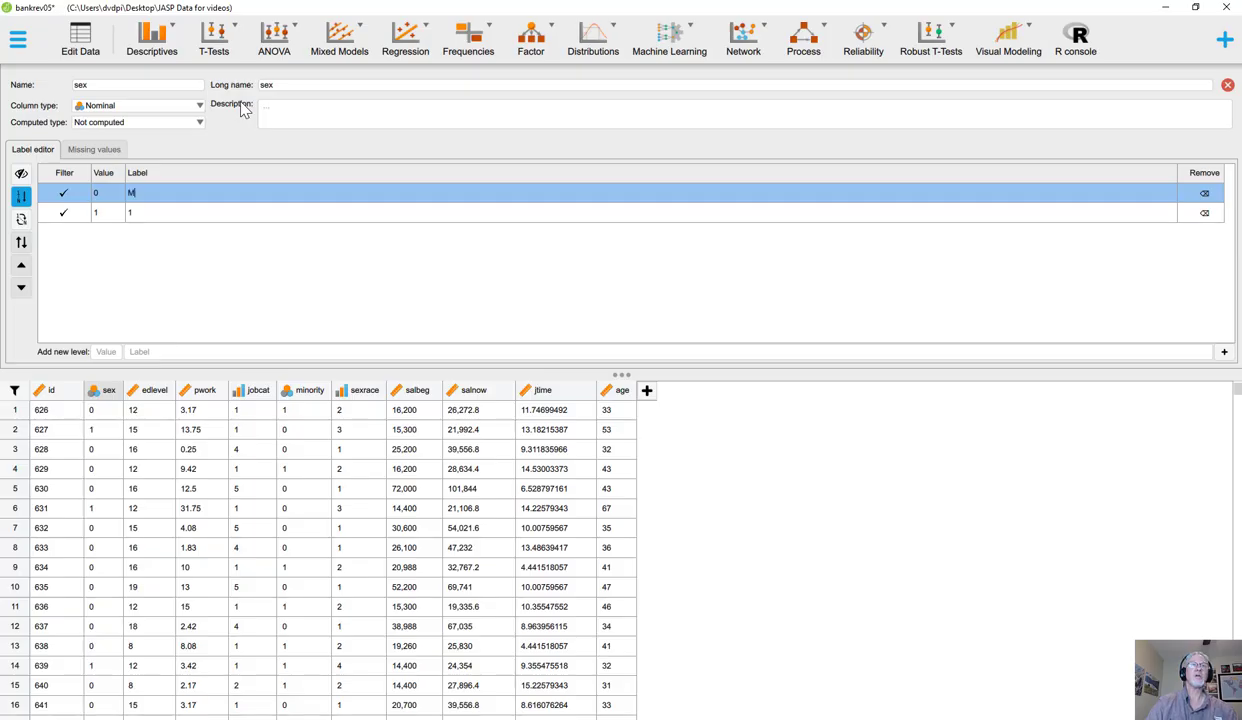
pyautogui.click(172, 216)
pyautogui.click(169, 208)
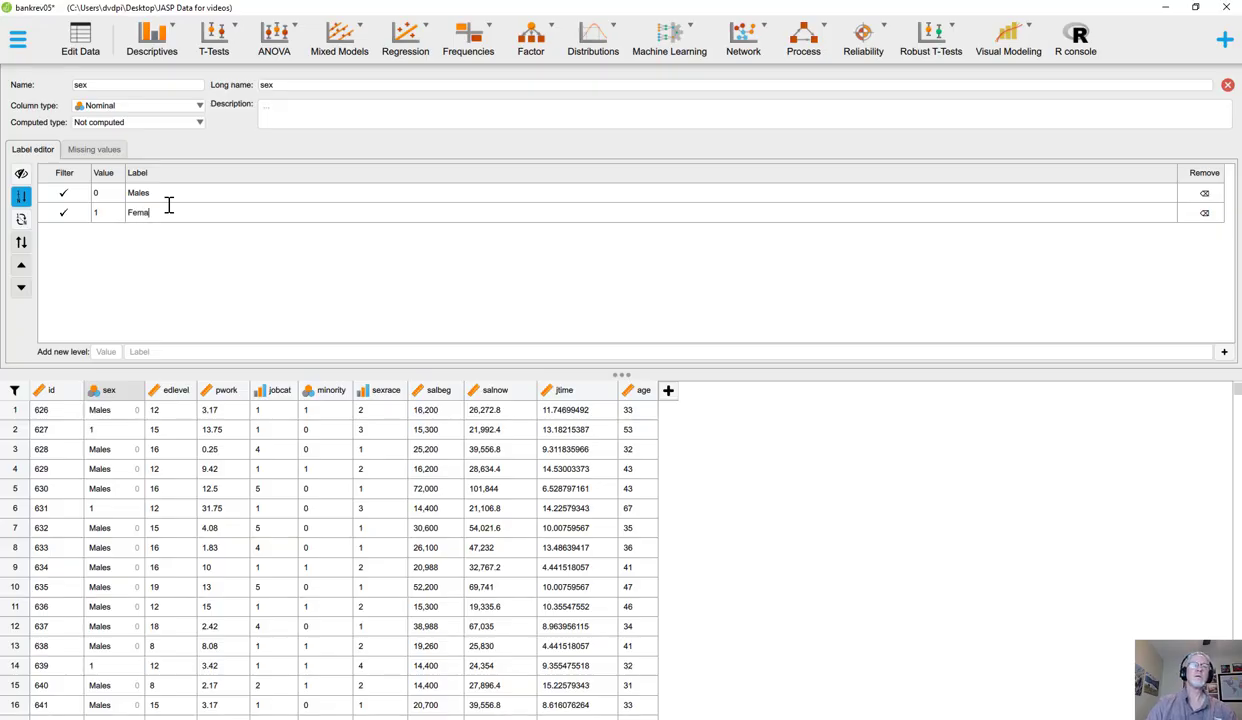
pyautogui.write('Females')
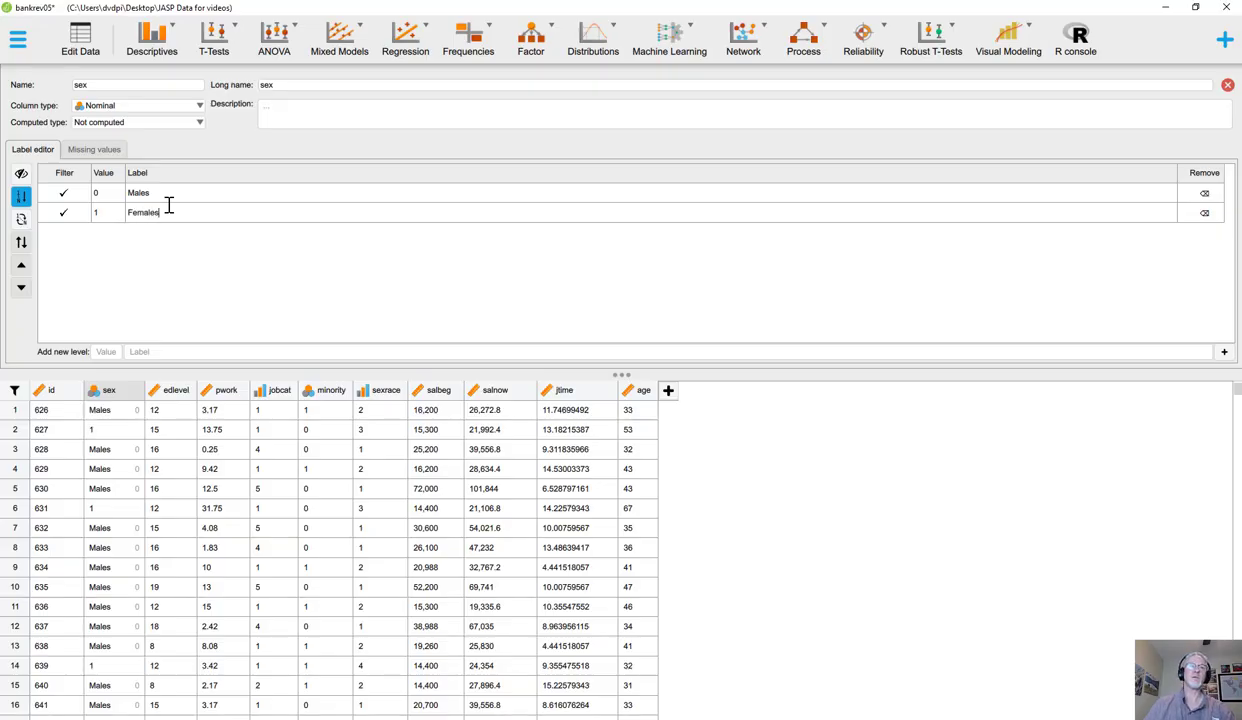
pyautogui.click(1226, 89)
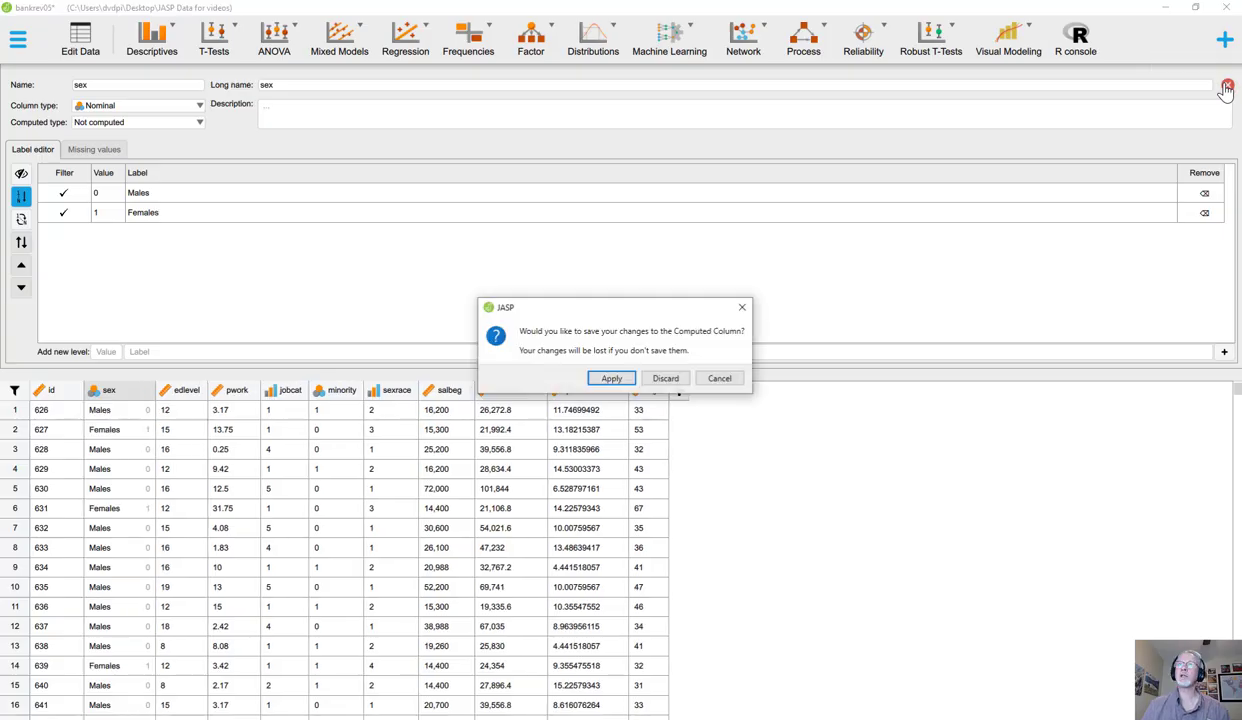
pyautogui.click(615, 382)
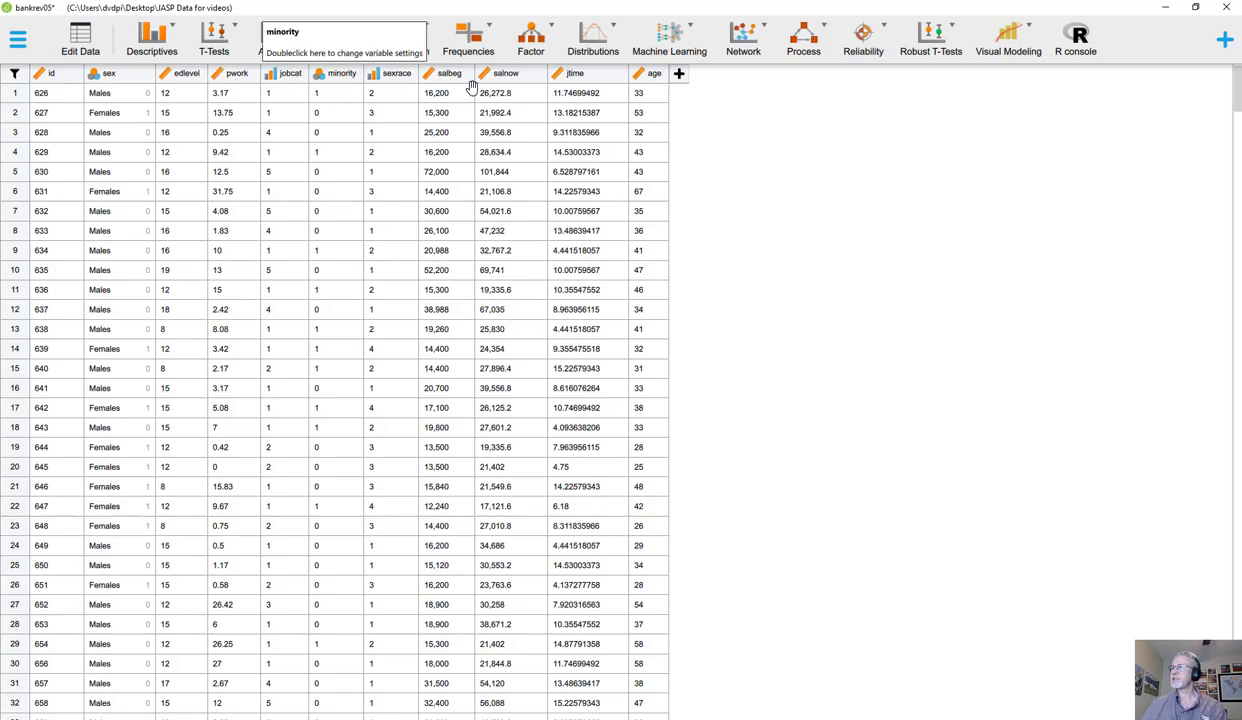
# Check the minority variable's value labels in the bankrev.sav dataset in SPSS and return to the dataset in JASP
pyautogui.hotkey('alt', 'Tab')
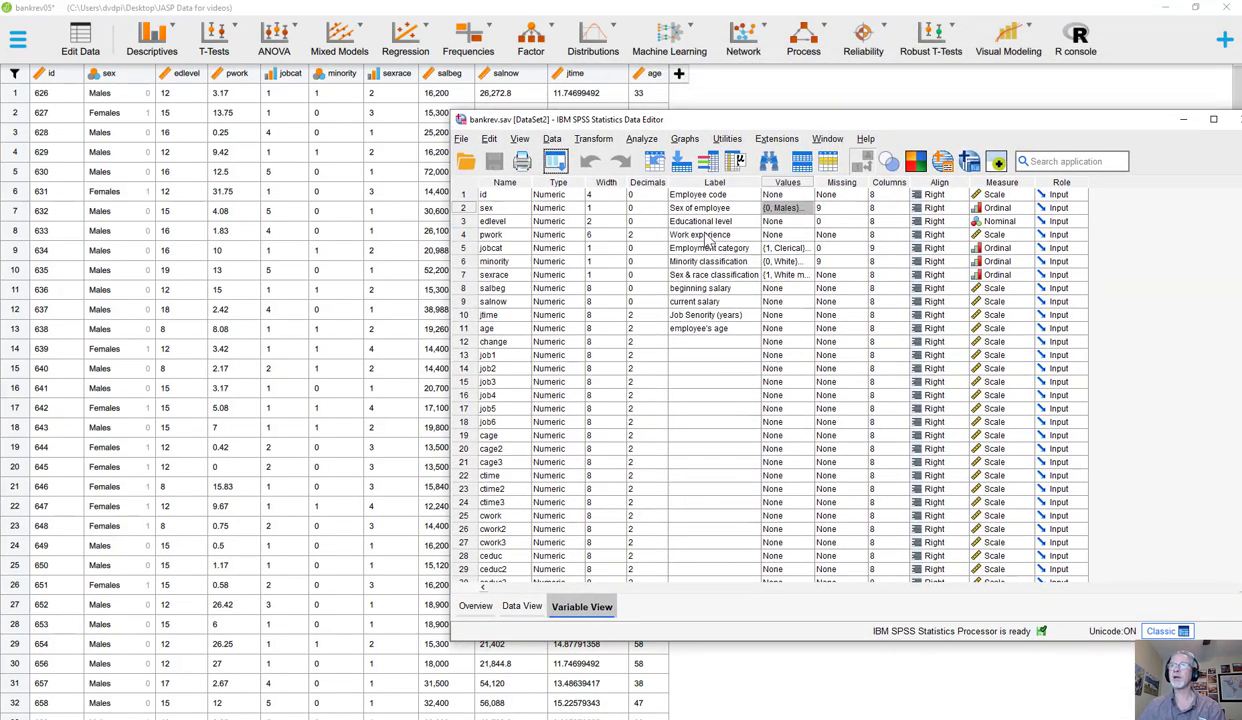
pyautogui.click(786, 261)
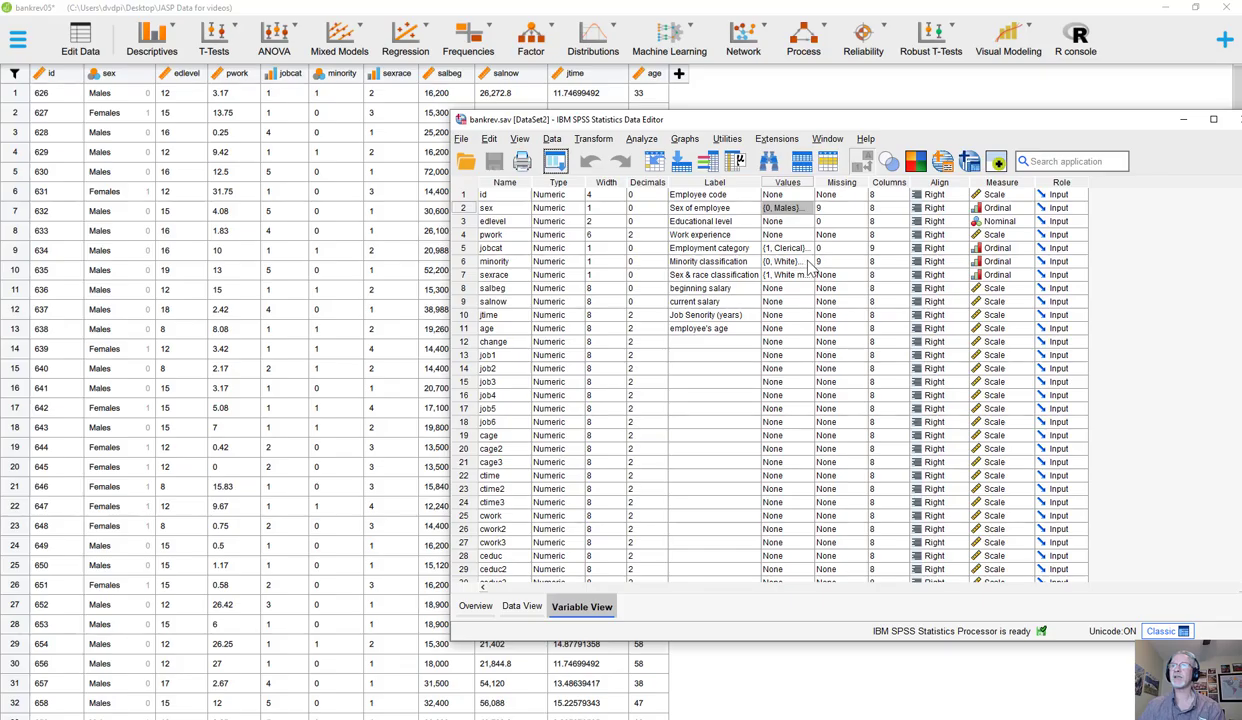
pyautogui.click(808, 262)
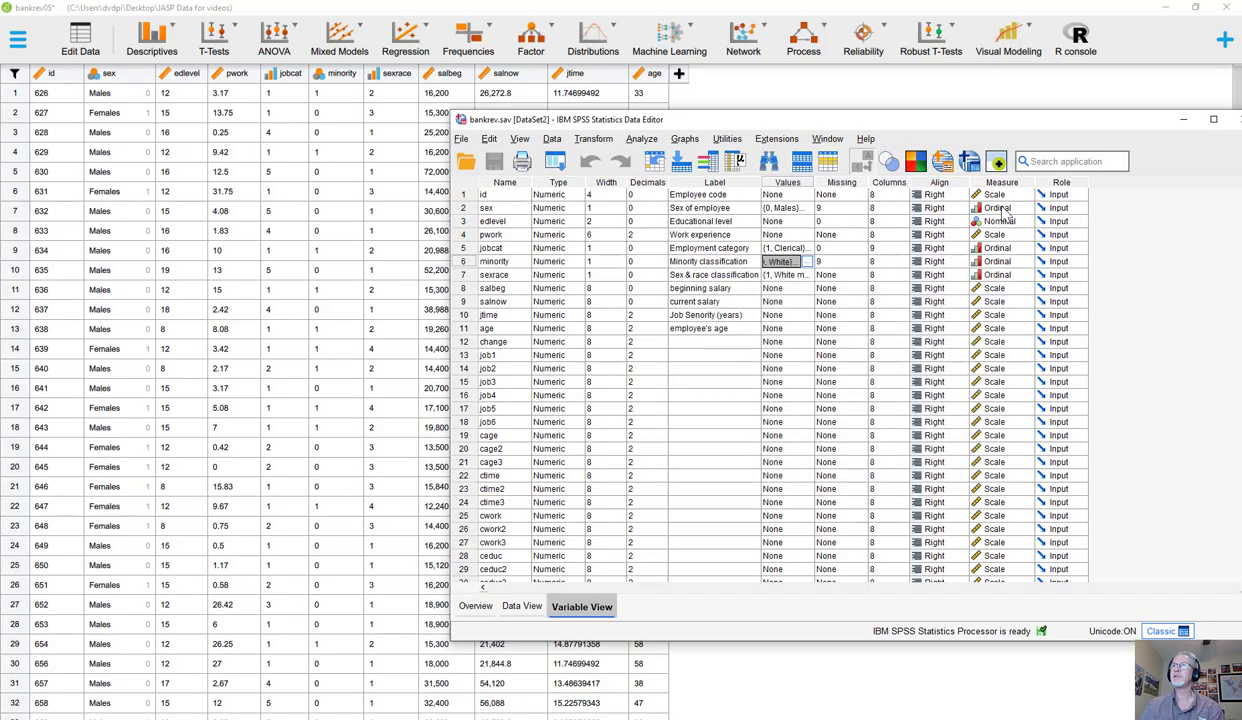
pyautogui.click(998, 268)
pyautogui.moveTo(943, 122); pyautogui.dragTo(1241, 128)
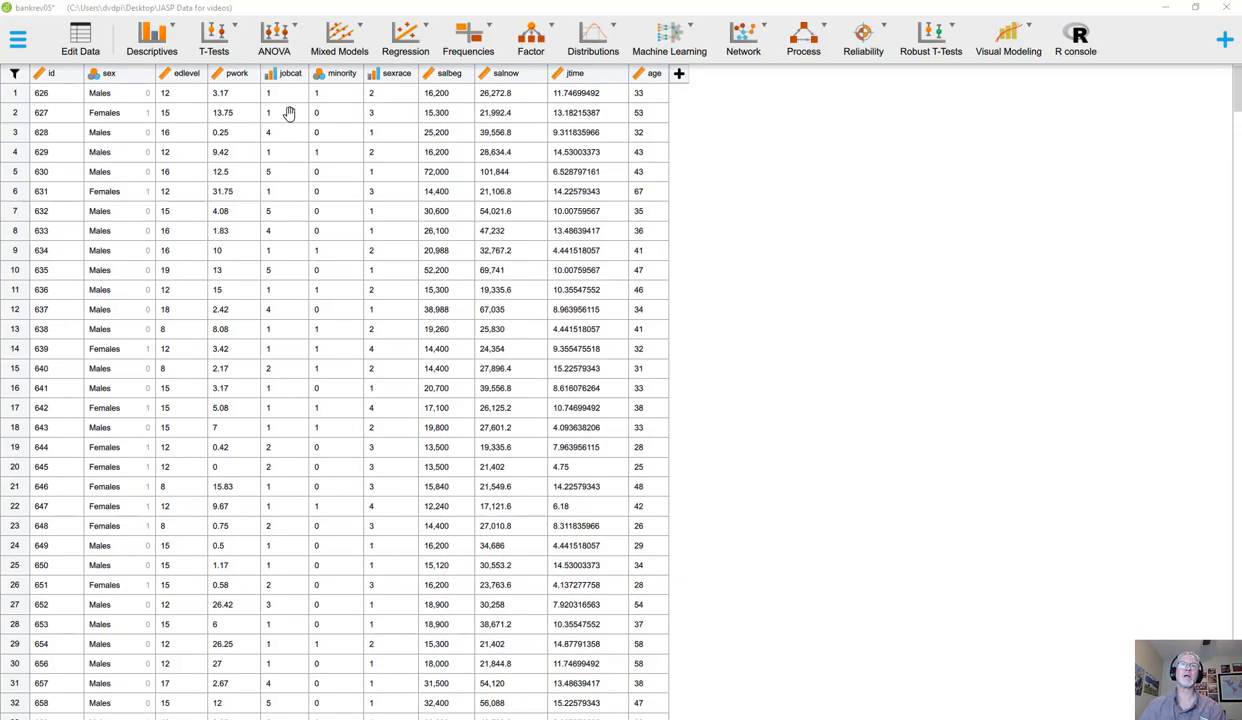
# Label the minority variable's value 0 as White and value 1 as Nonwhite, and apply the changes
pyautogui.doubleClick(335, 80)
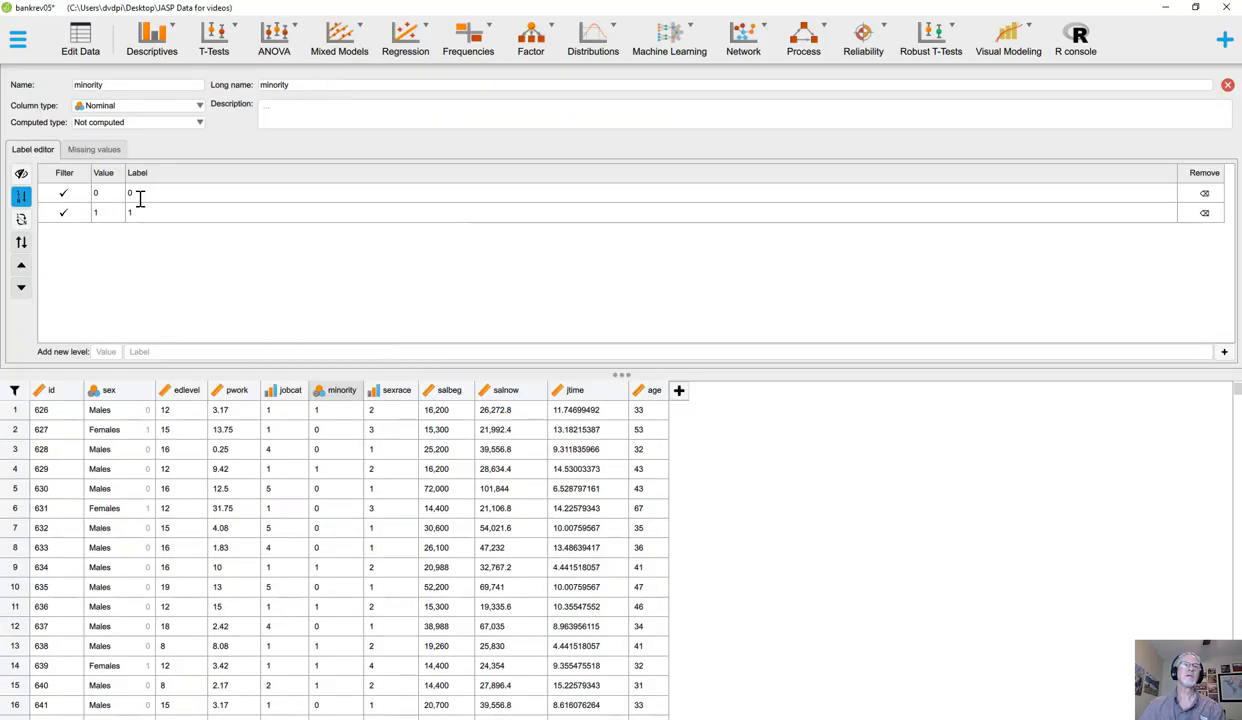
pyautogui.moveTo(139, 195); pyautogui.dragTo(125, 195)
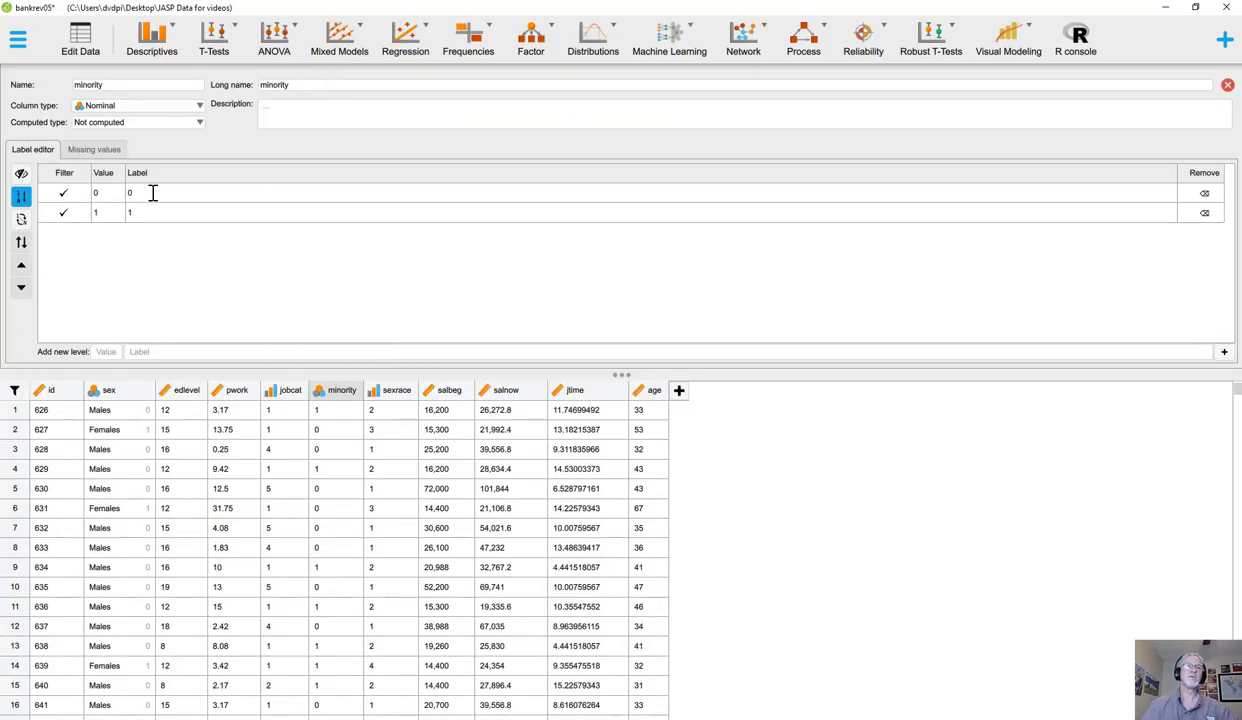
pyautogui.click(153, 193)
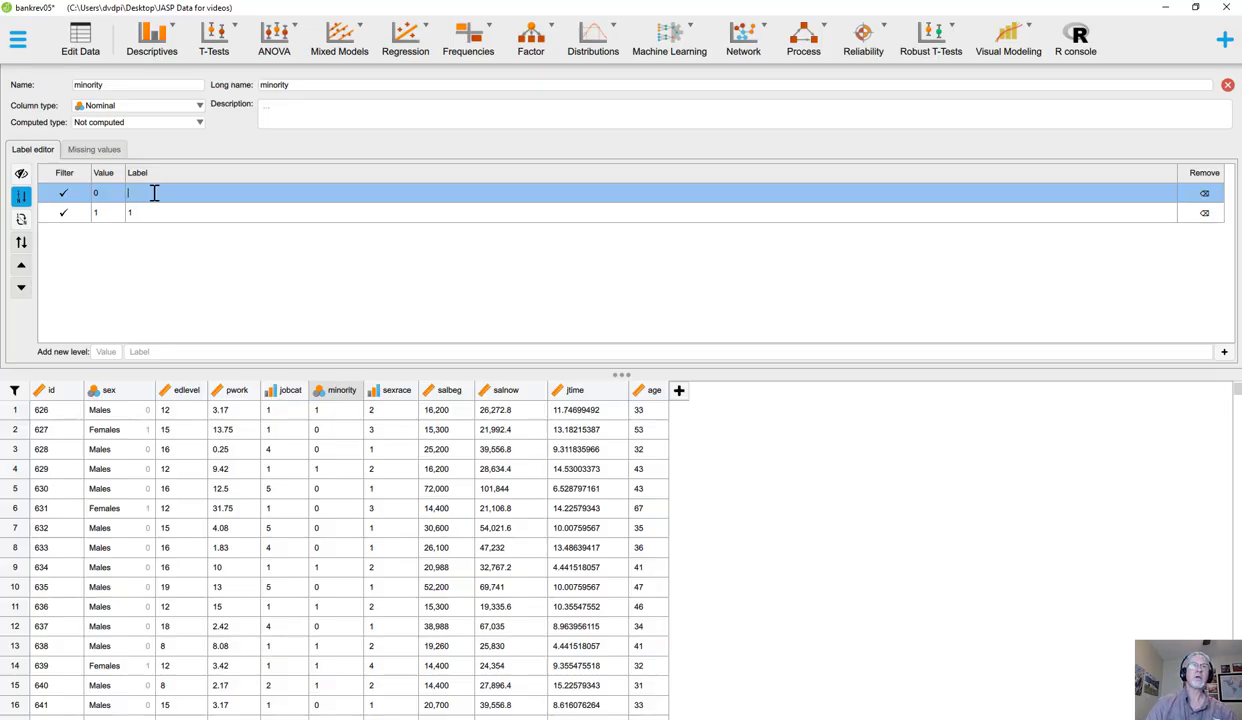
pyautogui.write('White')
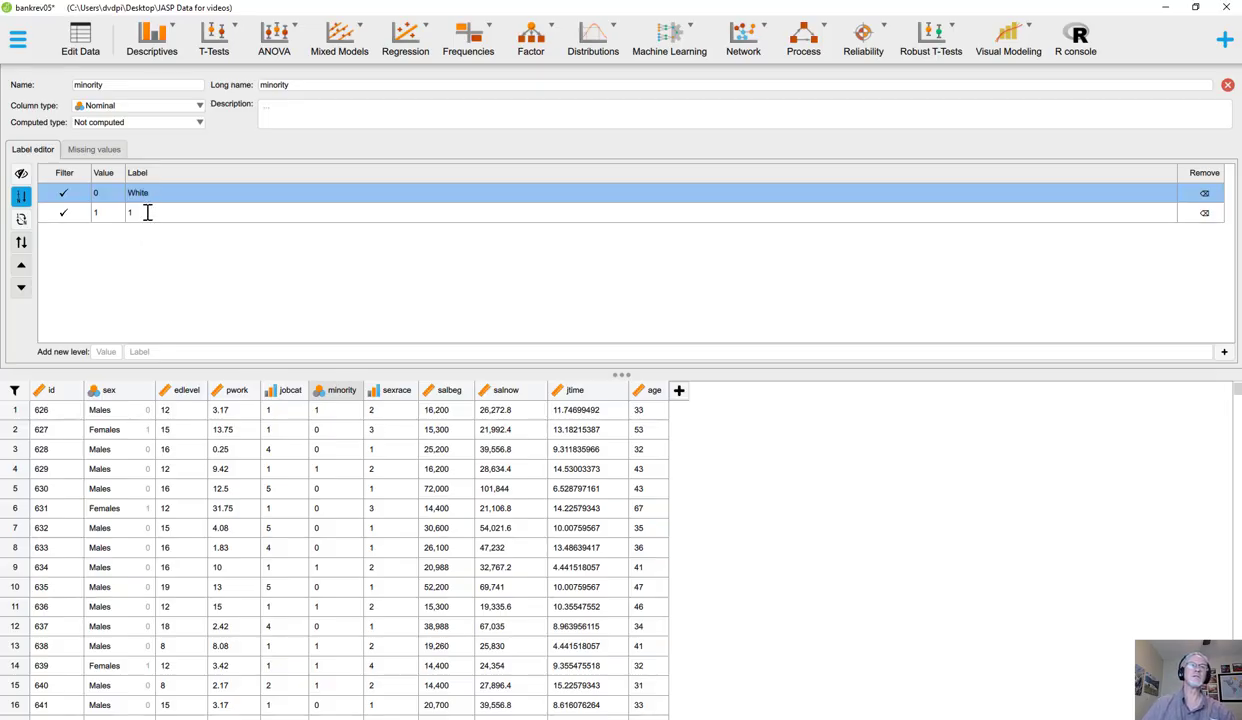
pyautogui.click(146, 213)
pyautogui.click(146, 213)
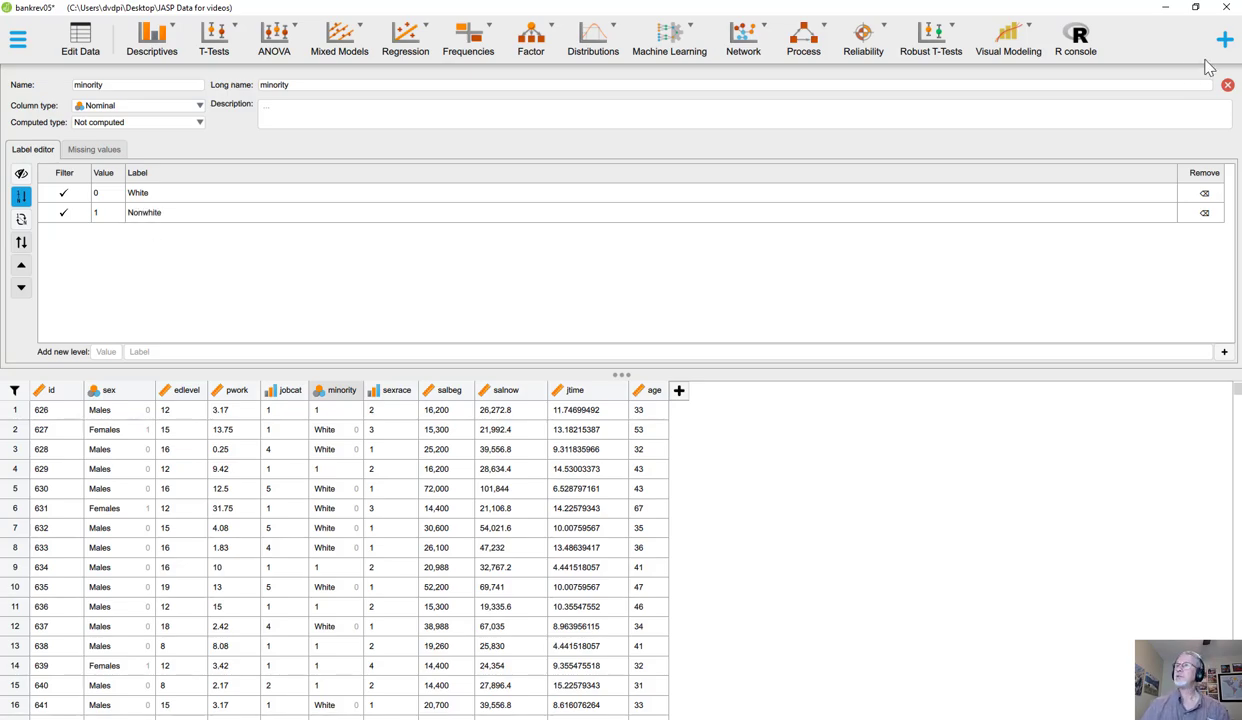
pyautogui.click(1227, 84)
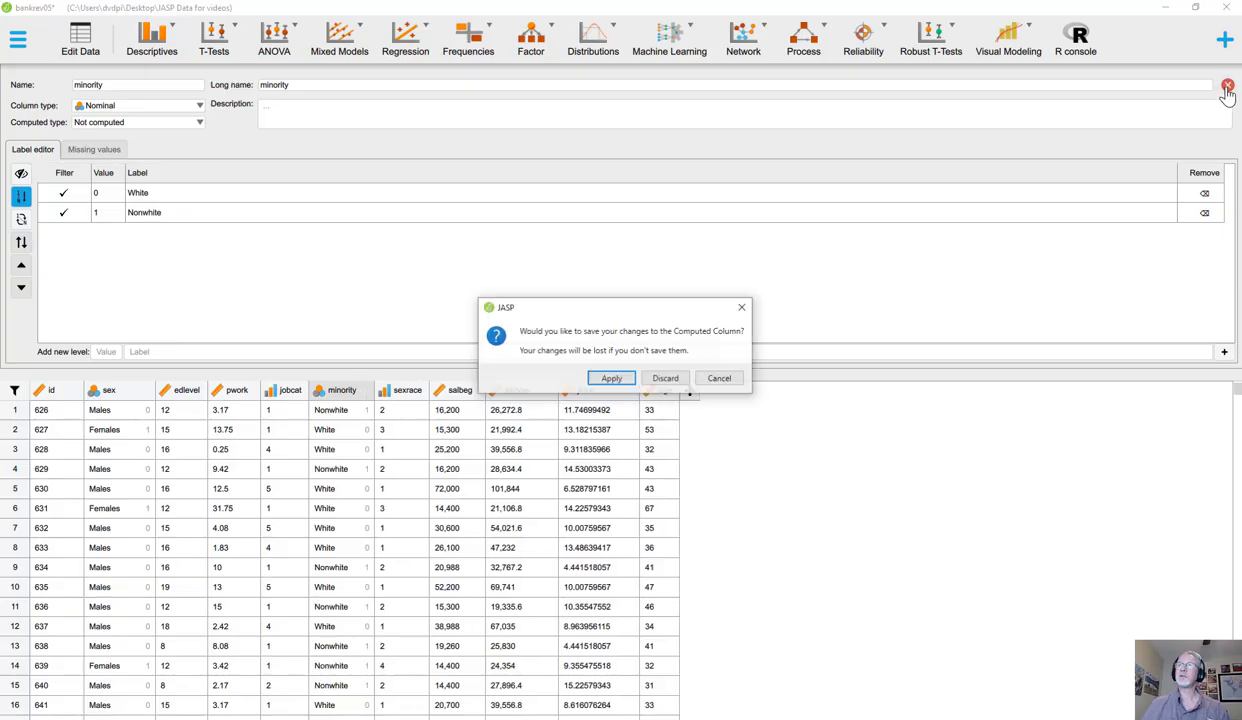
pyautogui.click(629, 382)
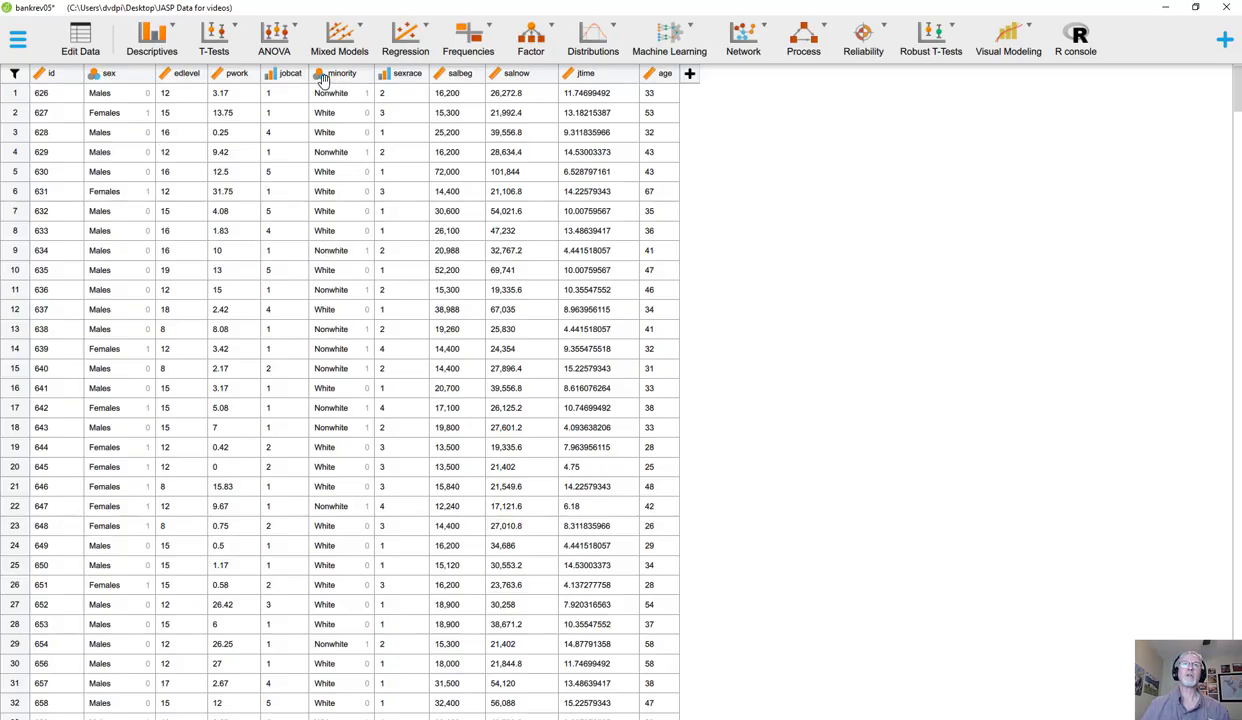
# Open the jobcat variable's settings and display its value labels from the bankrev.sav dataset in SPSS
pyautogui.doubleClick(282, 82)
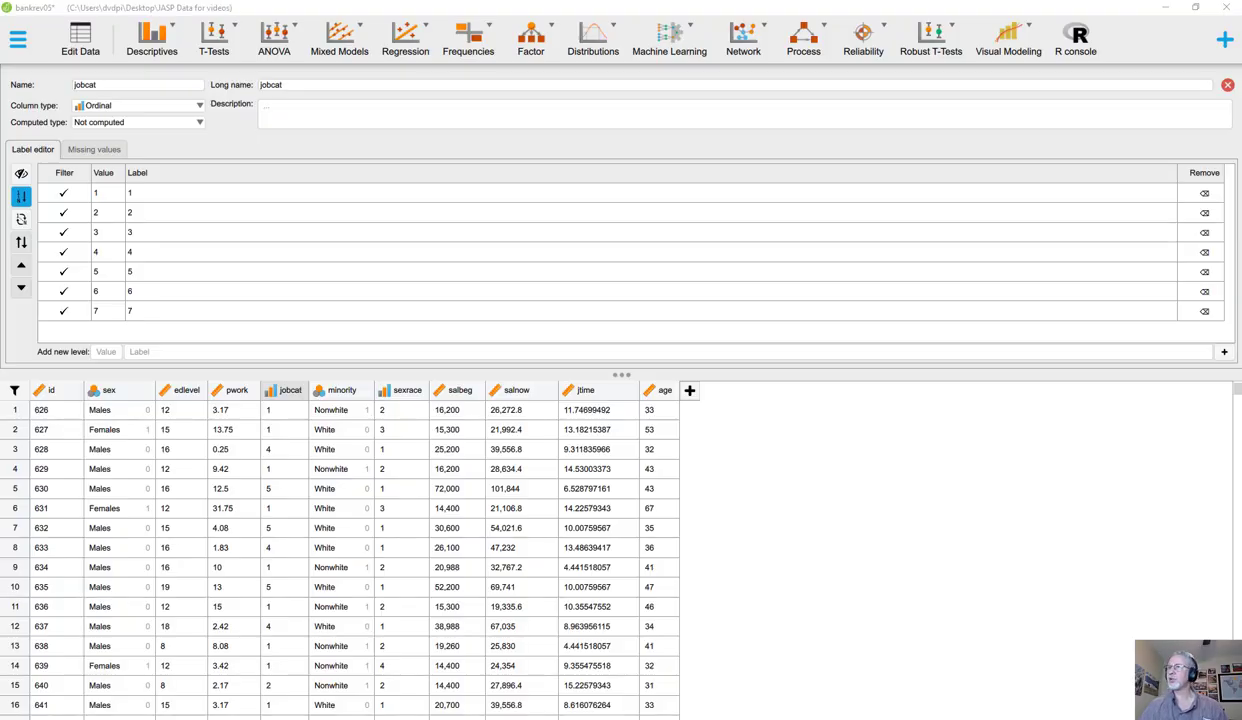
pyautogui.moveTo(826, 12); pyautogui.dragTo(820, 66)
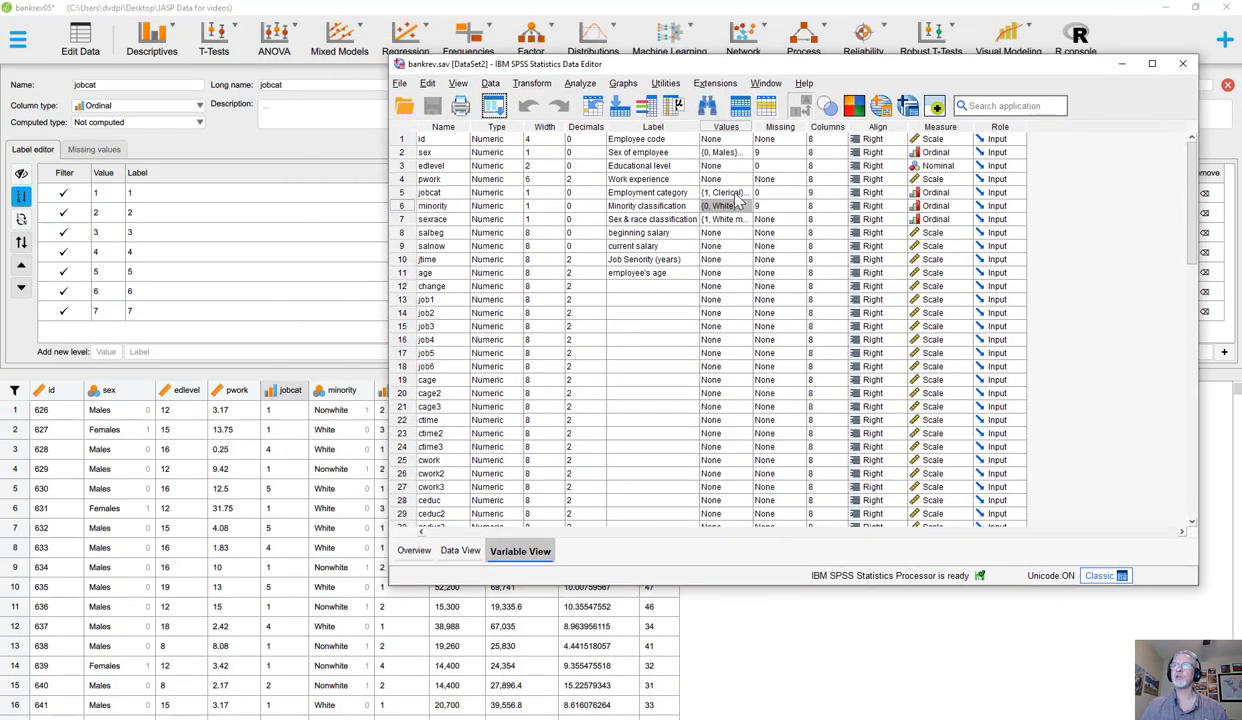
pyautogui.click(722, 192)
pyautogui.click(738, 192)
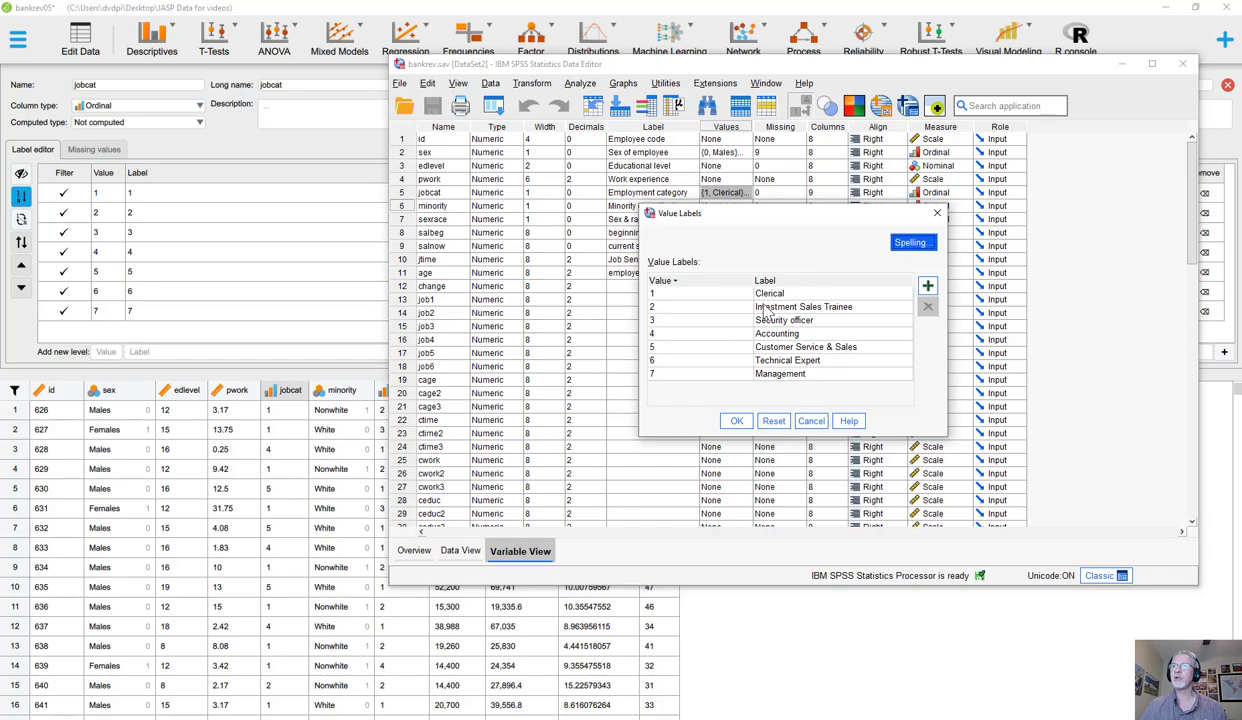
# Arrange the JASP window and the SPSS value labels dialog side by side, and bring JASP to the front
pyautogui.moveTo(874, 220); pyautogui.dragTo(959, 321)
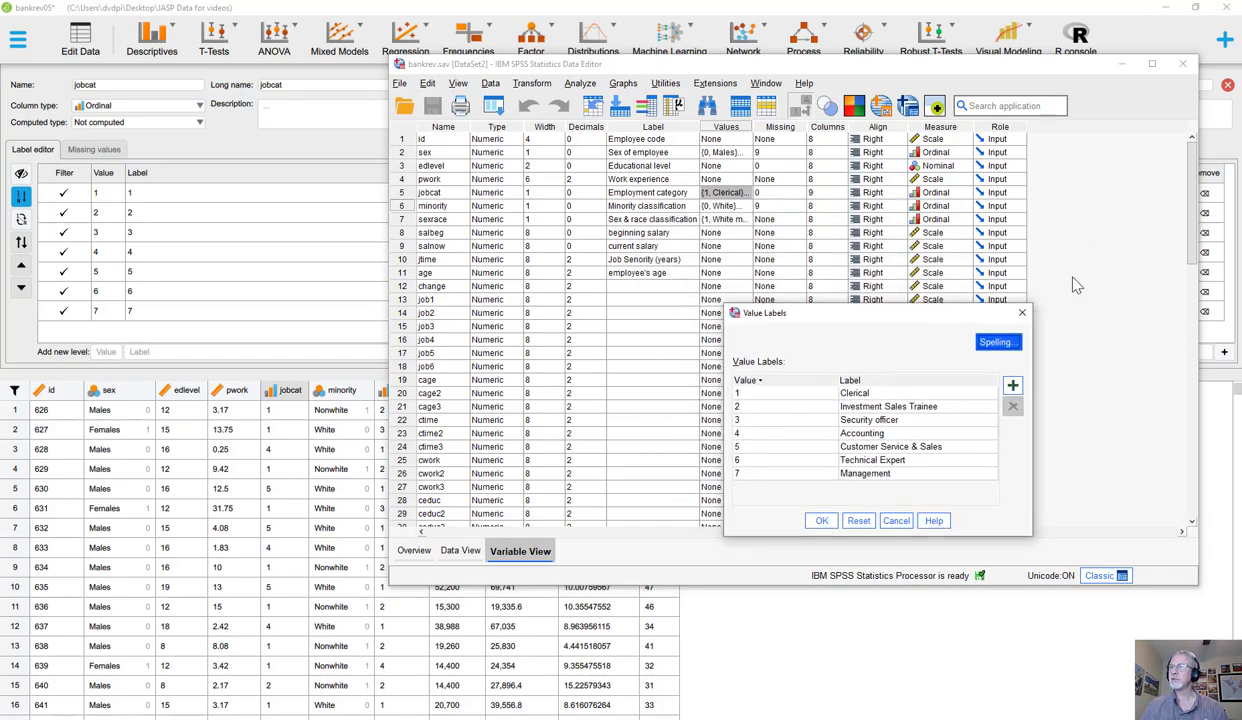
pyautogui.moveTo(1001, 8); pyautogui.dragTo(605, 44)
pyautogui.click(1113, 348)
pyautogui.moveTo(1113, 348); pyautogui.dragTo(1138, 372)
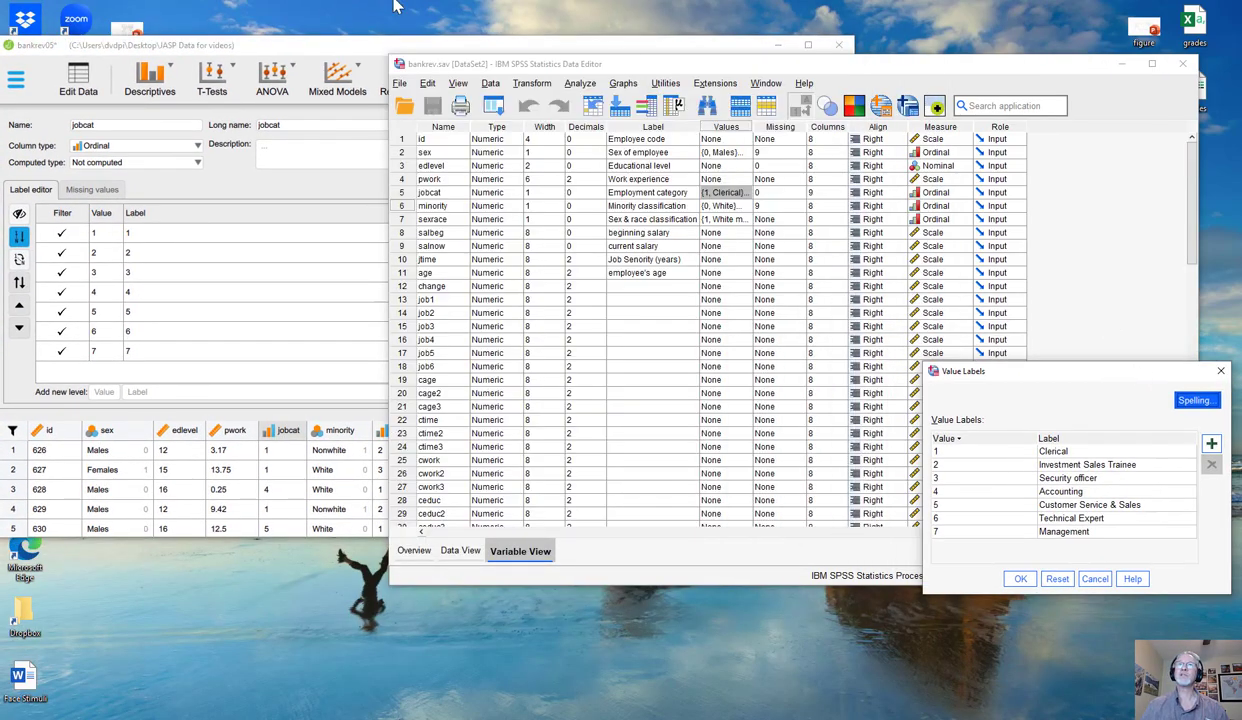
pyautogui.click(648, 48)
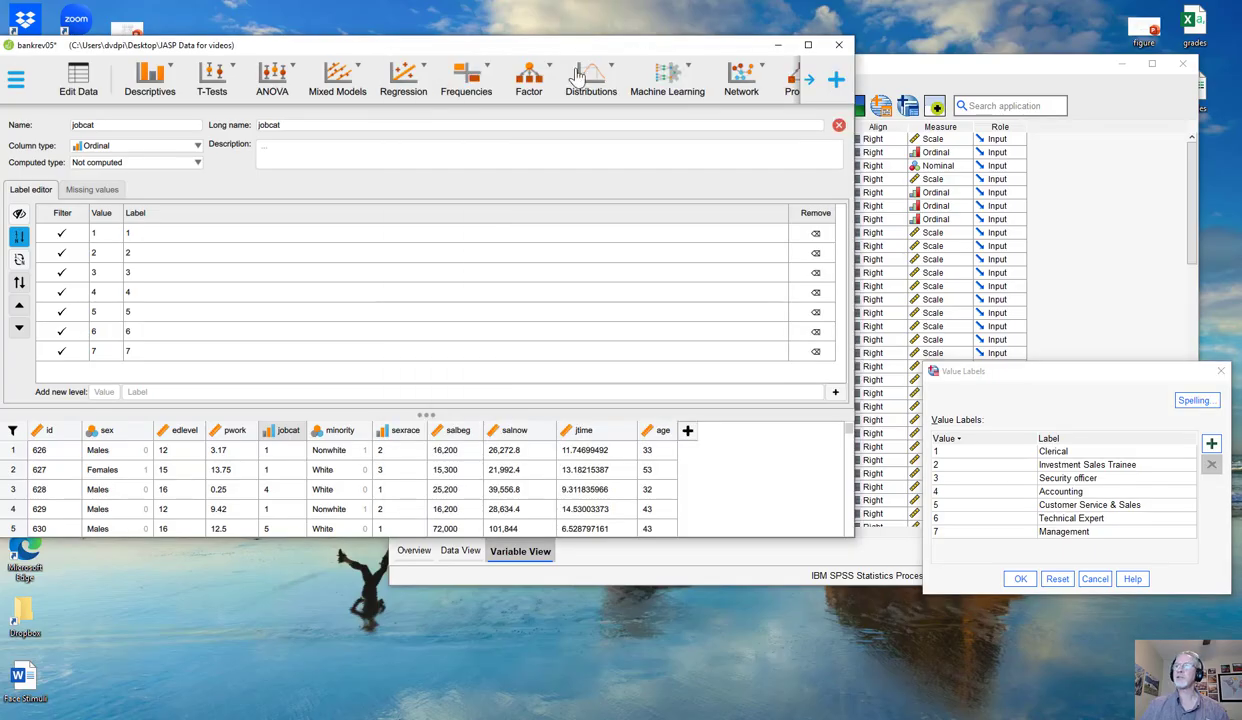
# Label jobcat values 1 to 4 as Clerical, Investment Sales Trainee, Security Officer and Accounting
pyautogui.click(147, 234)
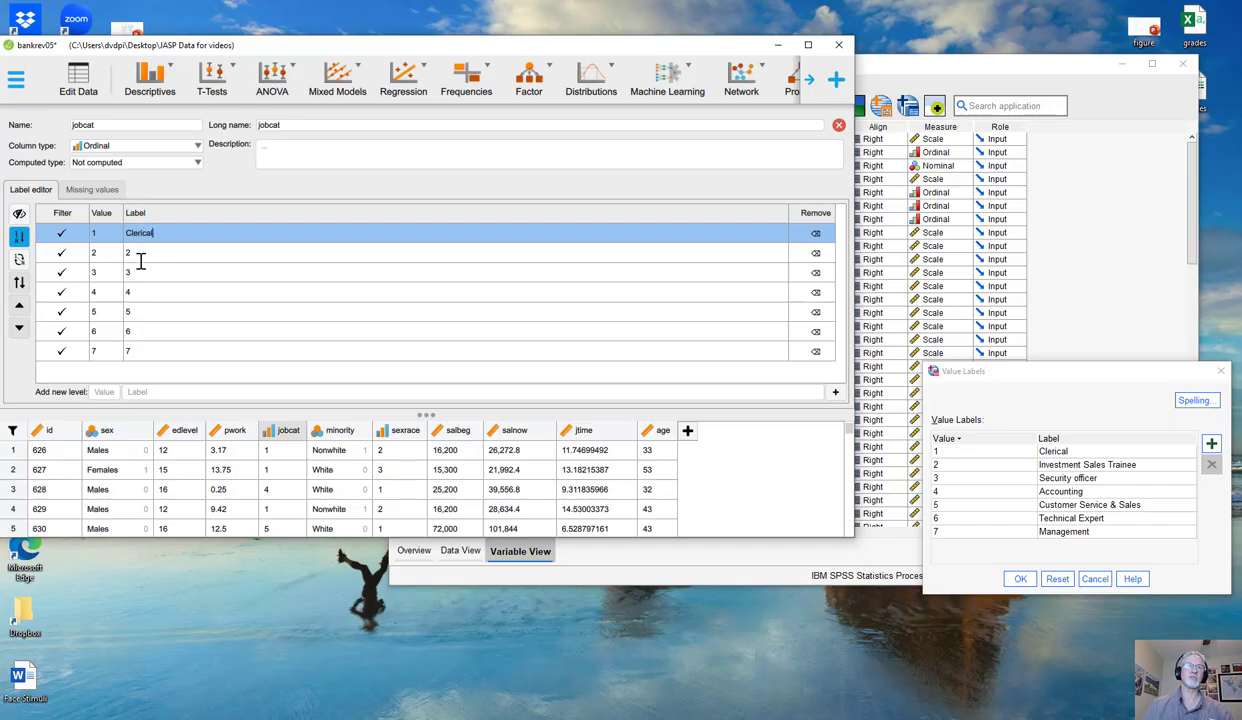
pyautogui.click(143, 253)
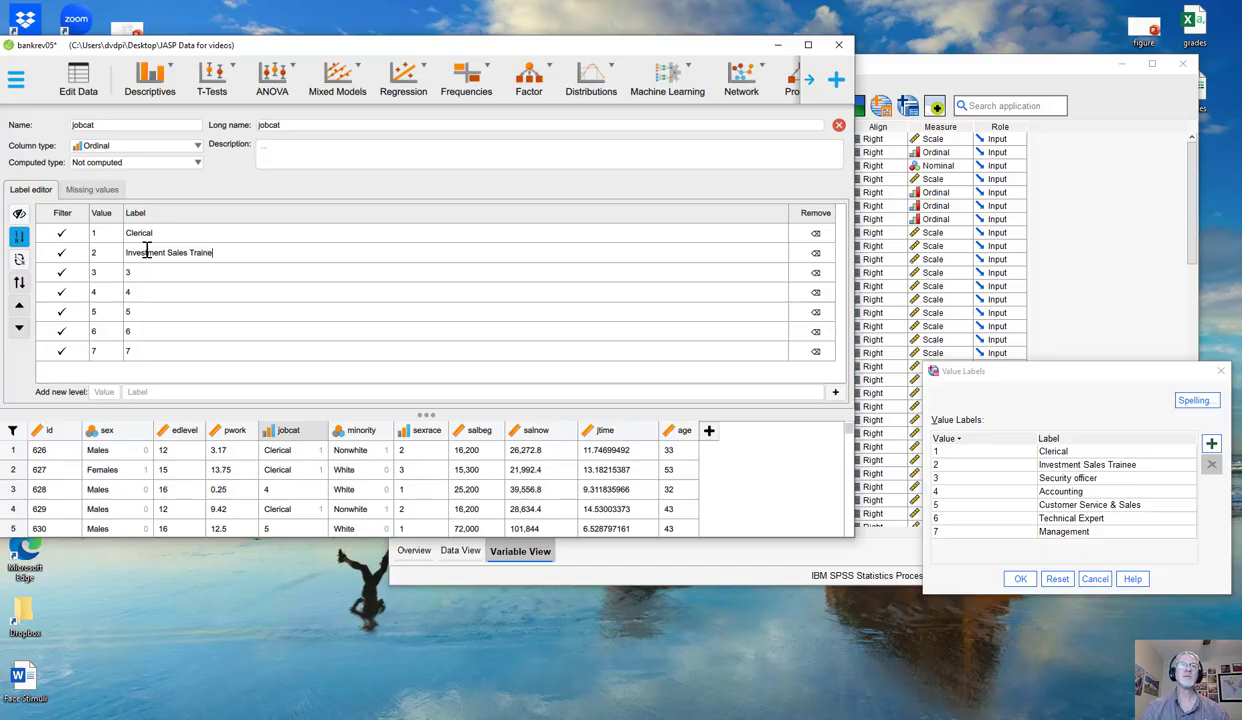
pyautogui.write('e')
pyautogui.click(146, 272)
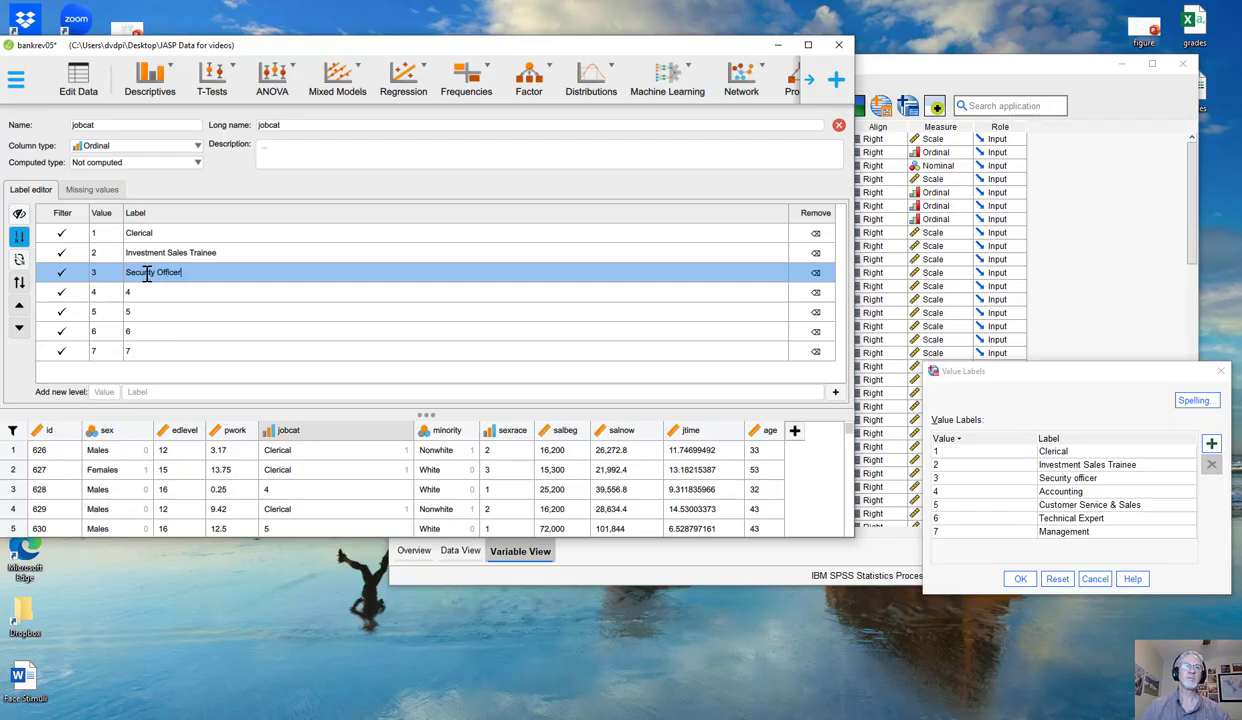
pyautogui.click(141, 291)
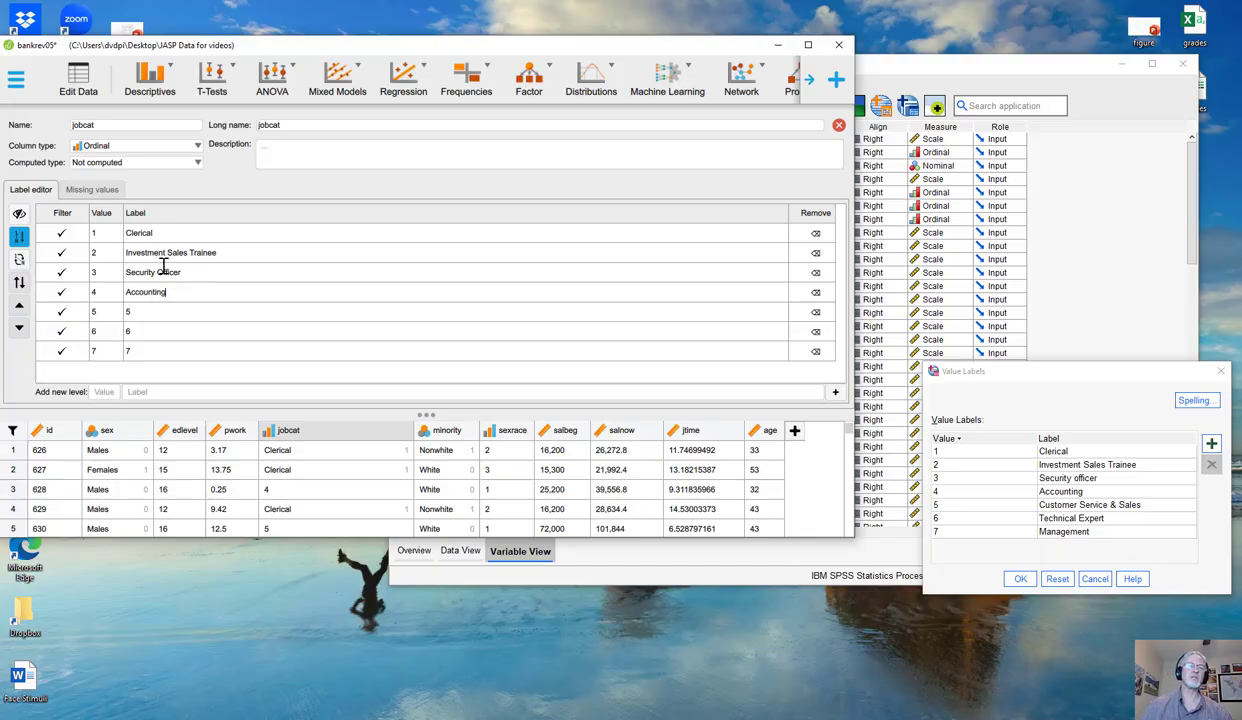
# Label jobcat values 5 to 7 as Customer Service & Sales, Technical Experts and Management
pyautogui.click(145, 313)
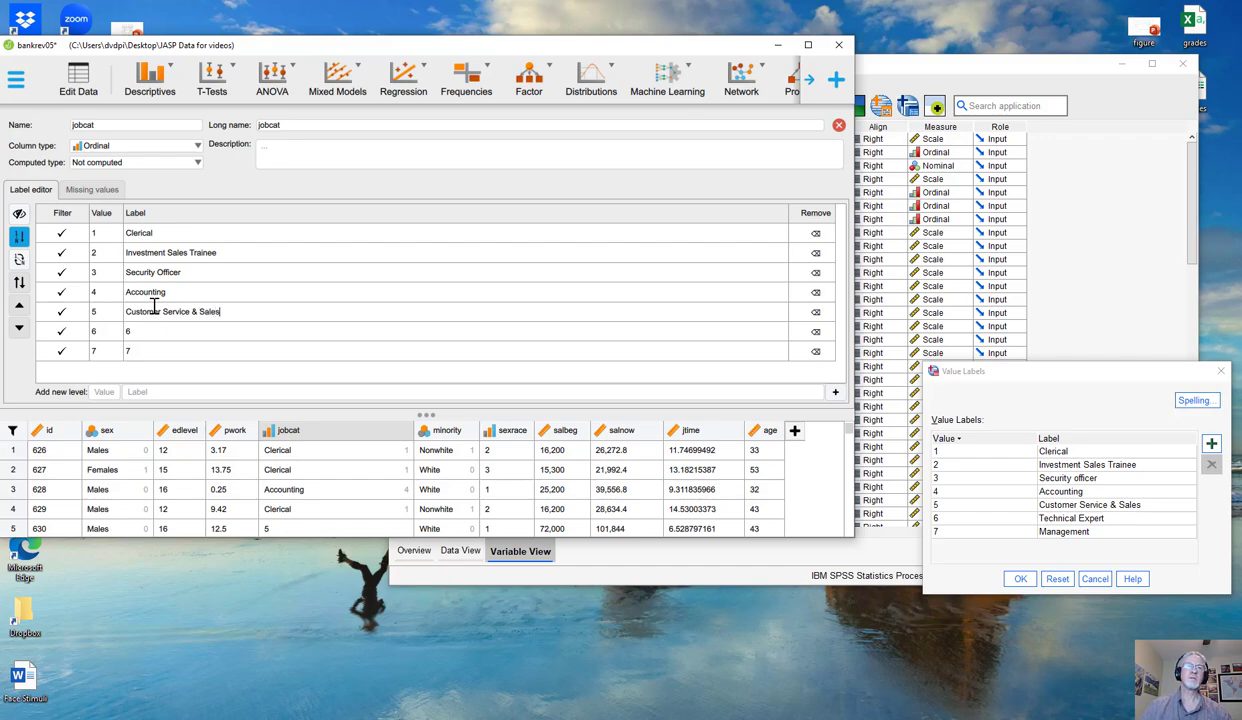
pyautogui.click(148, 332)
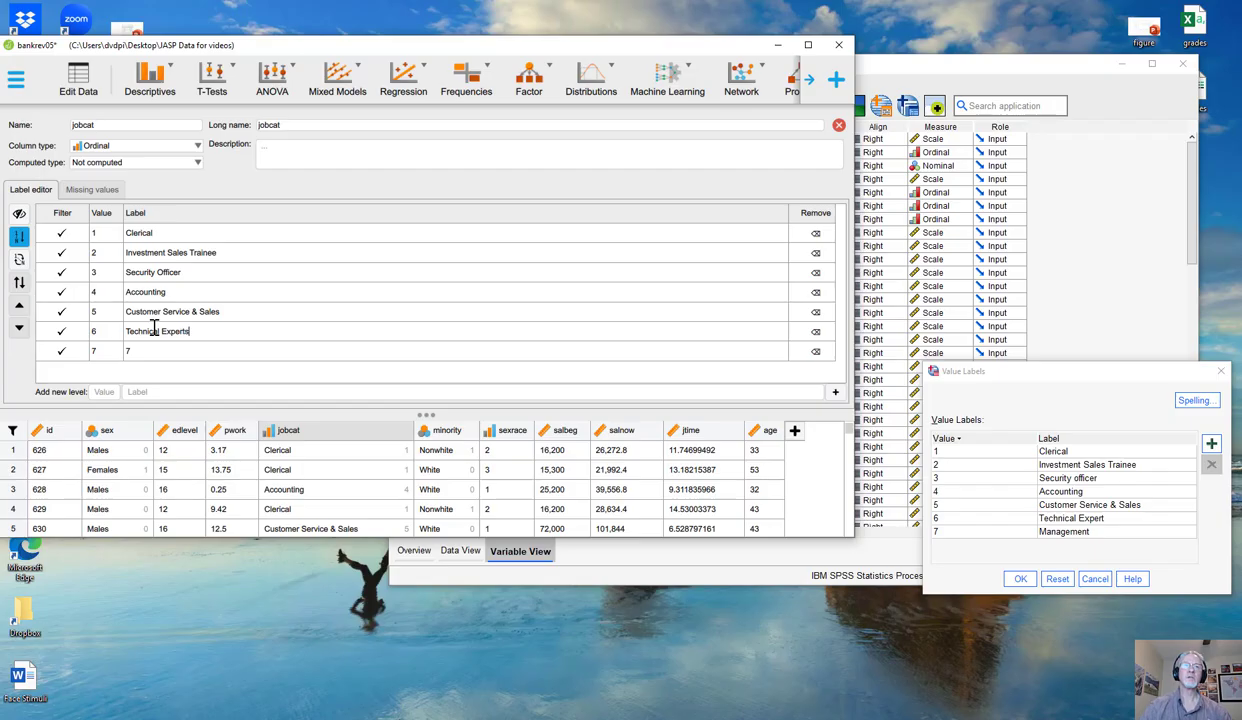
pyautogui.click(145, 351)
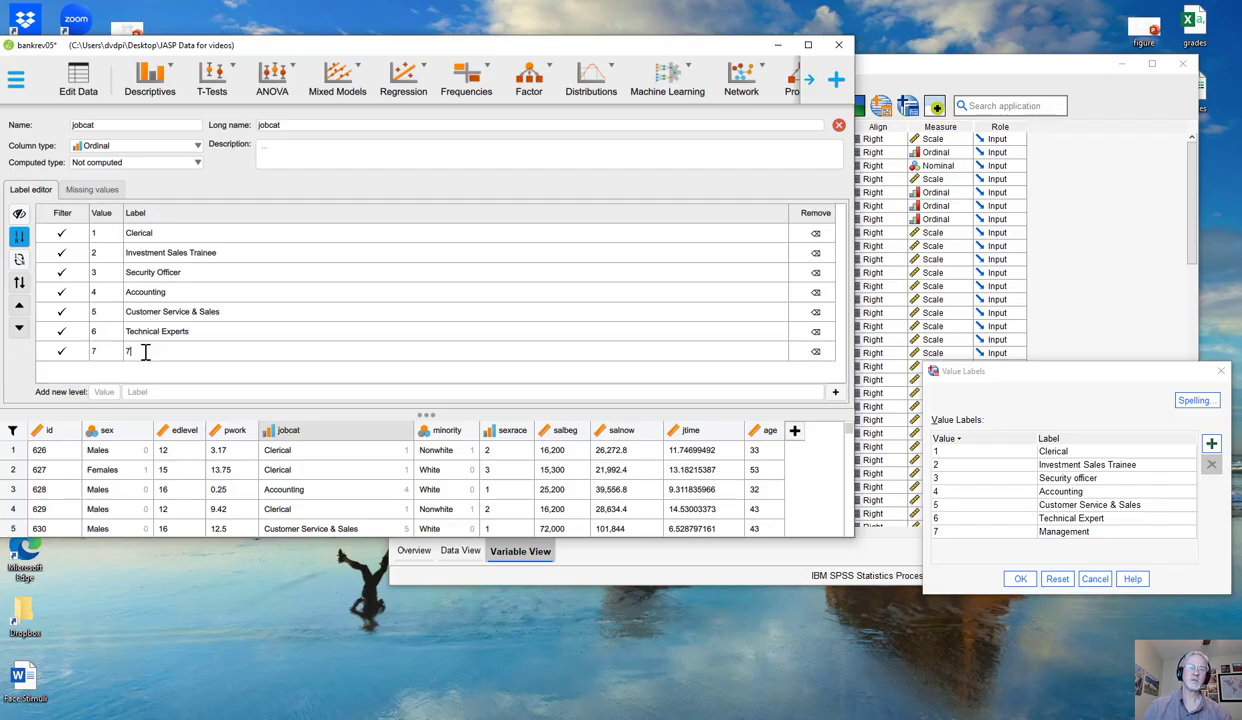
pyautogui.write('M')
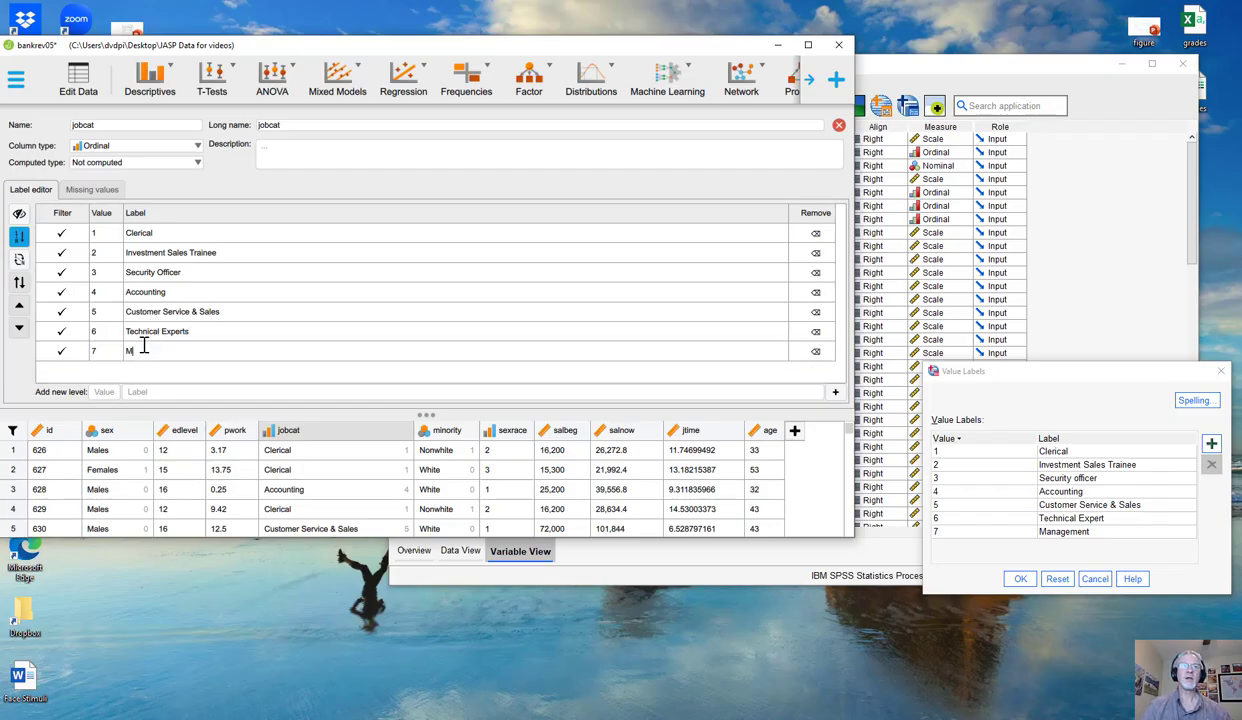
pyautogui.write('anagement')
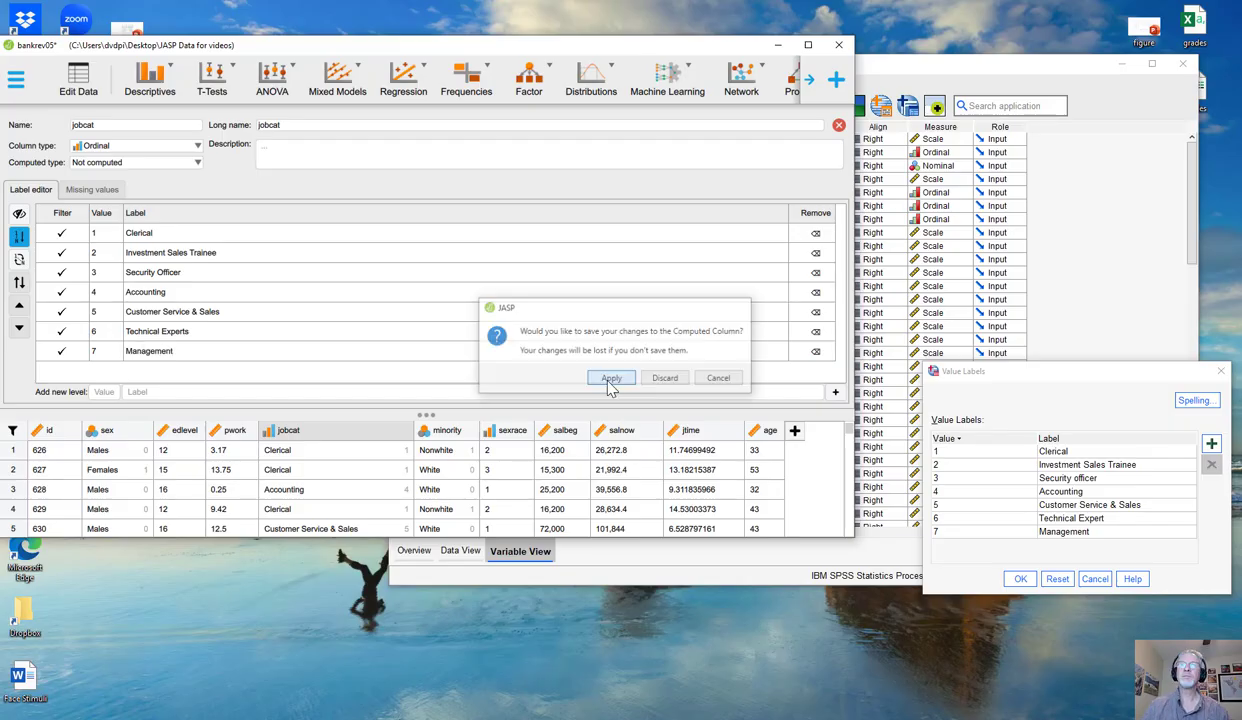
# Apply the jobcat label changes, close the SPSS value labels and return to the full-screen dataset in JASP
pyautogui.click(595, 377)
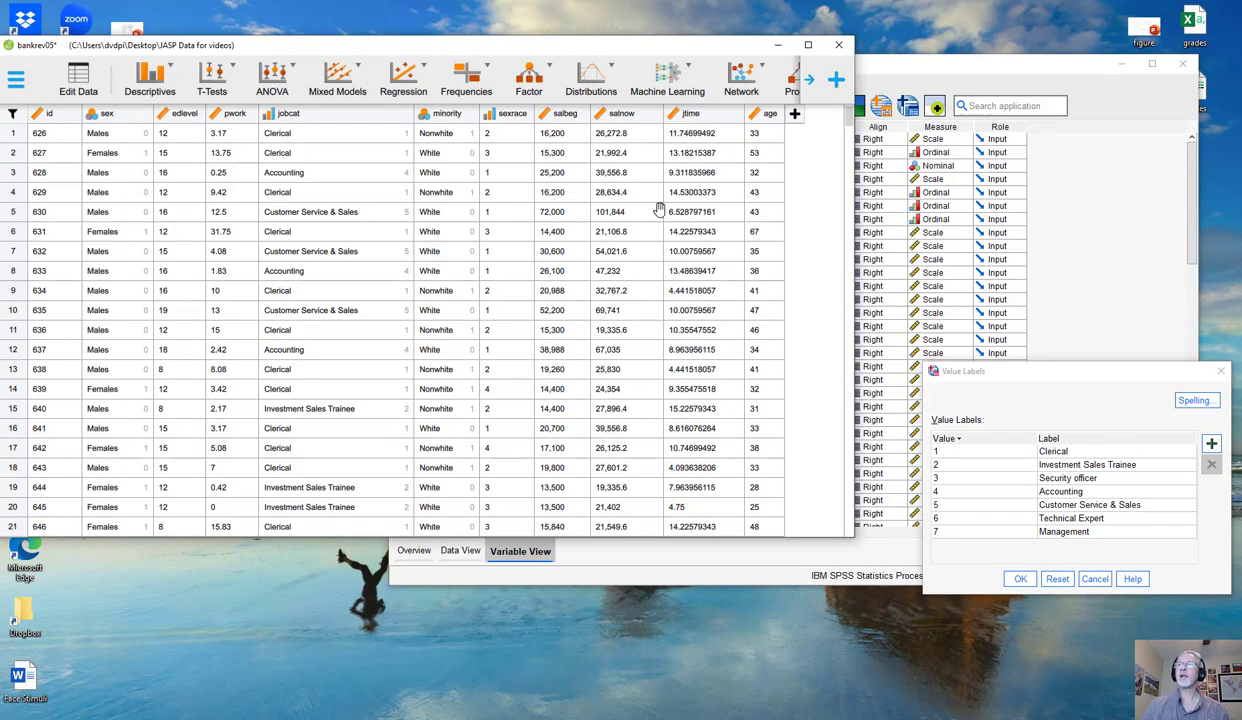
pyautogui.moveTo(1128, 372); pyautogui.dragTo(1143, 374)
pyautogui.click(1234, 373)
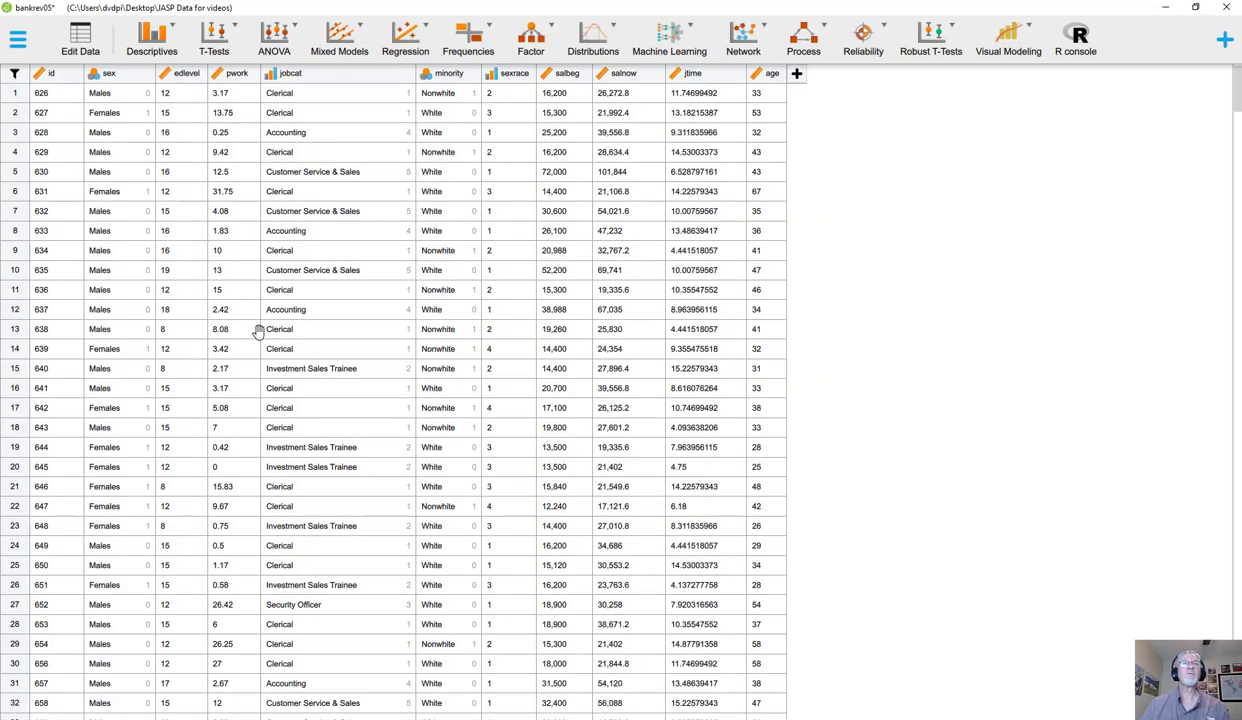
# Start a classical independent samples t-test with sex as the grouping variable
pyautogui.click(217, 38)
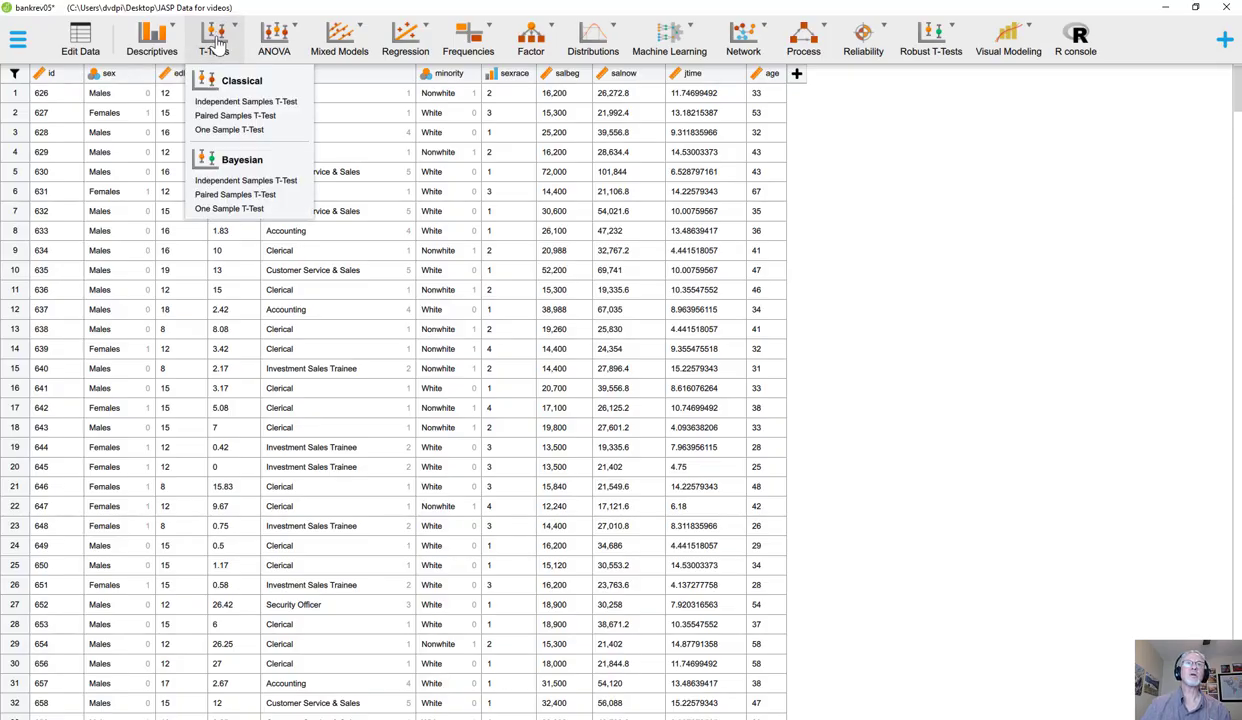
pyautogui.click(240, 102)
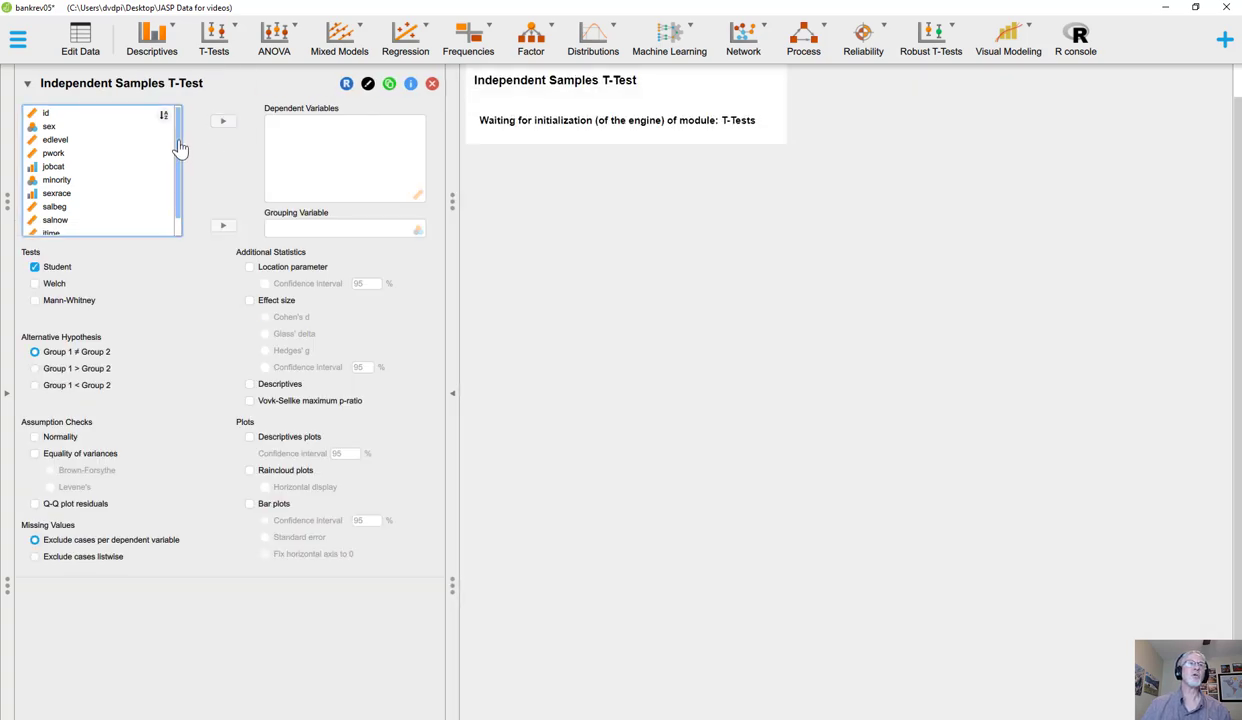
pyautogui.click(49, 126)
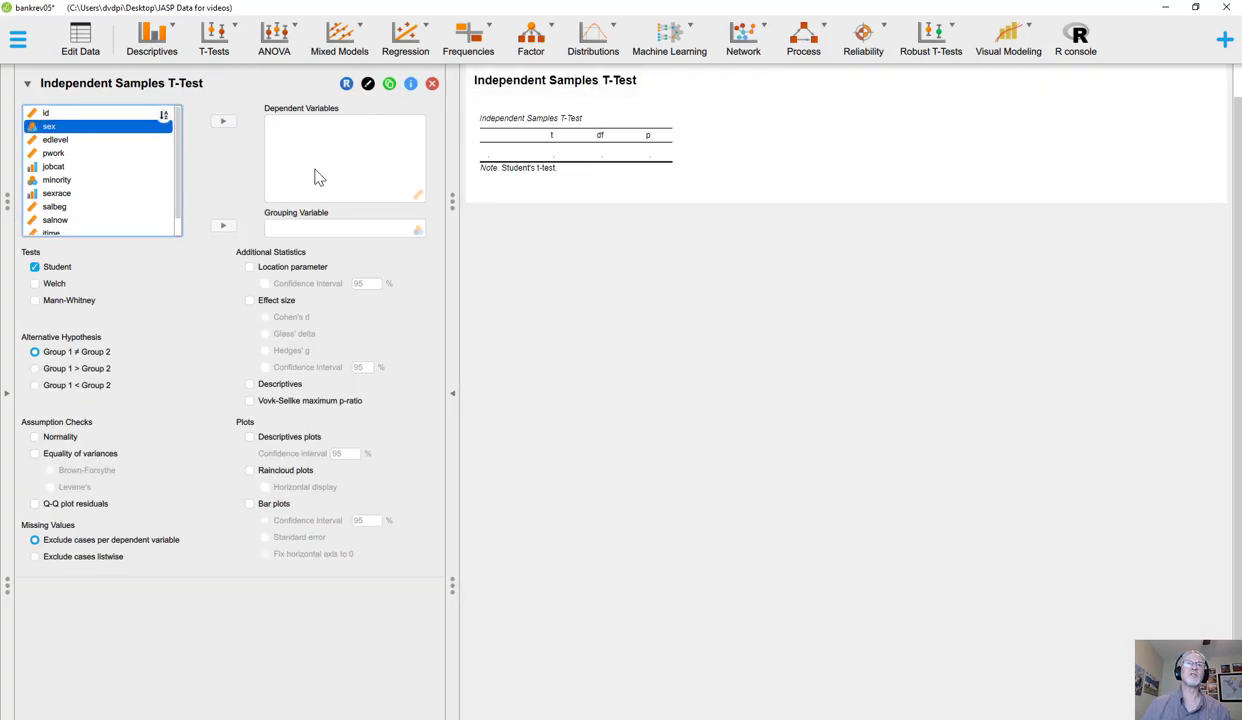
pyautogui.click(224, 228)
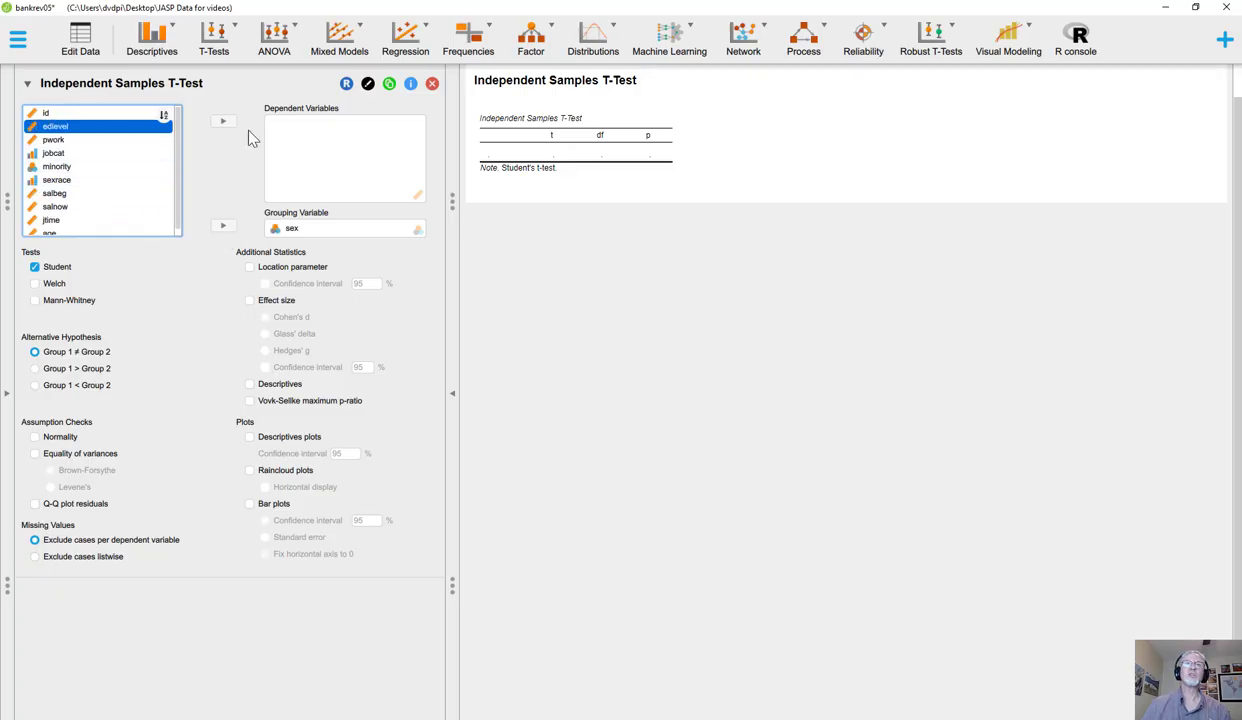
# Set salbeg as the t-test's dependent variable and request the location parameter with its 95% confidence interval
pyautogui.click(62, 193)
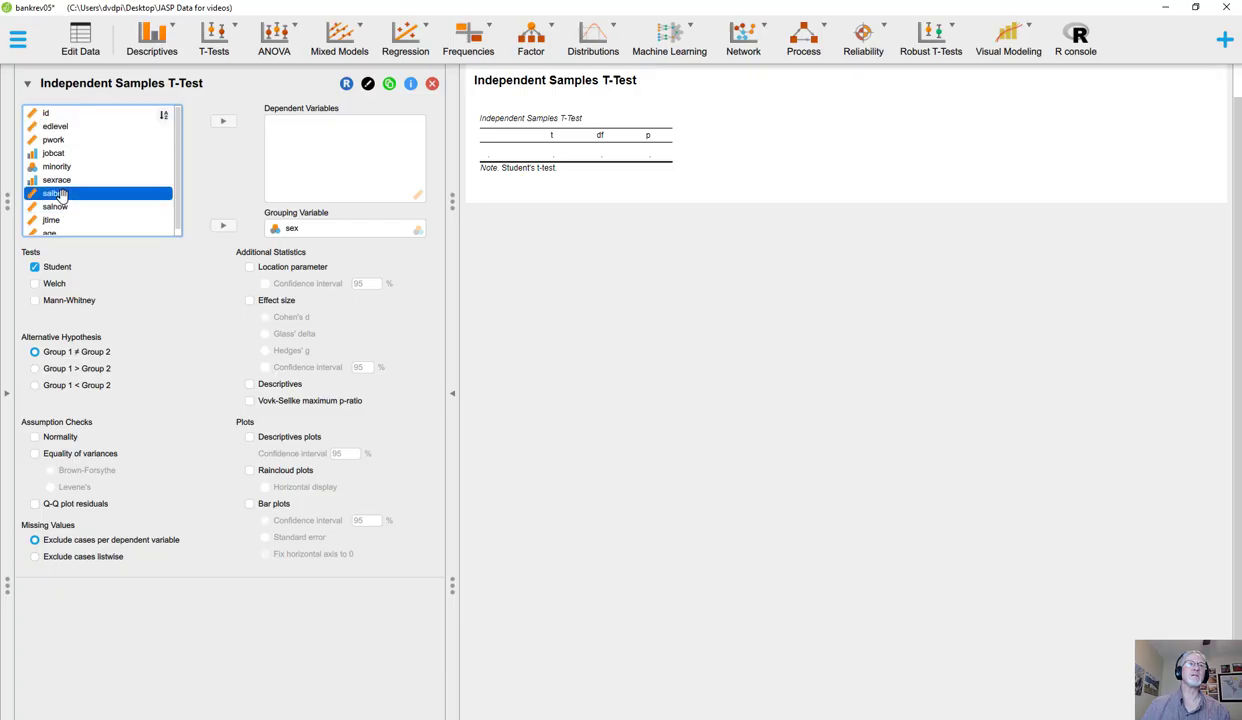
pyautogui.click(225, 123)
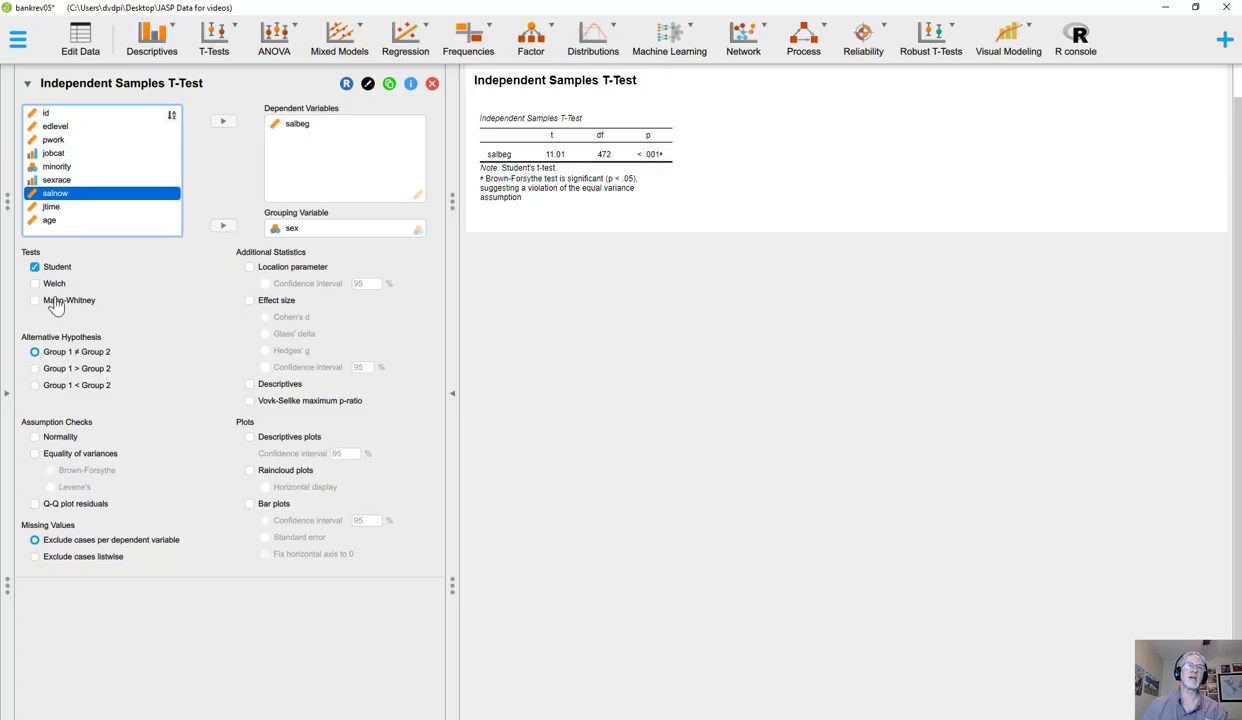
pyautogui.click(250, 269)
pyautogui.click(266, 285)
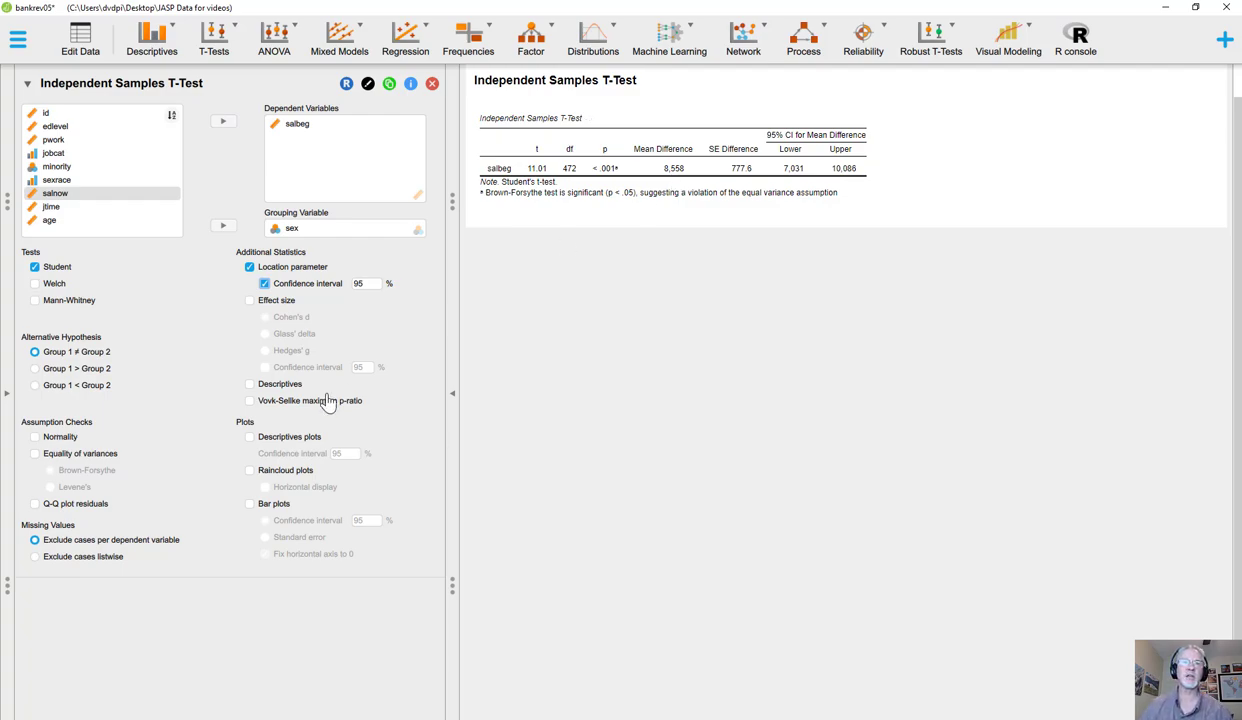
# Add group descriptives, the Cohen's d effect size and raincloud plots to the salbeg t-test
pyautogui.click(249, 385)
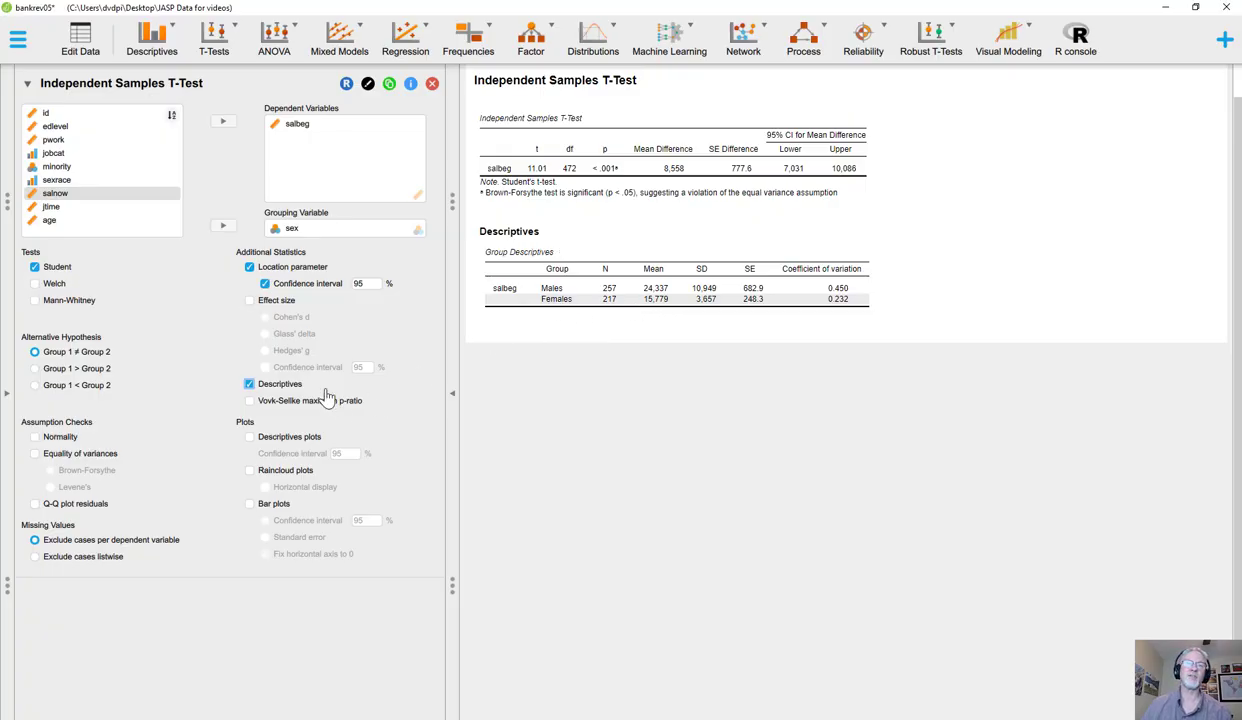
pyautogui.click(258, 302)
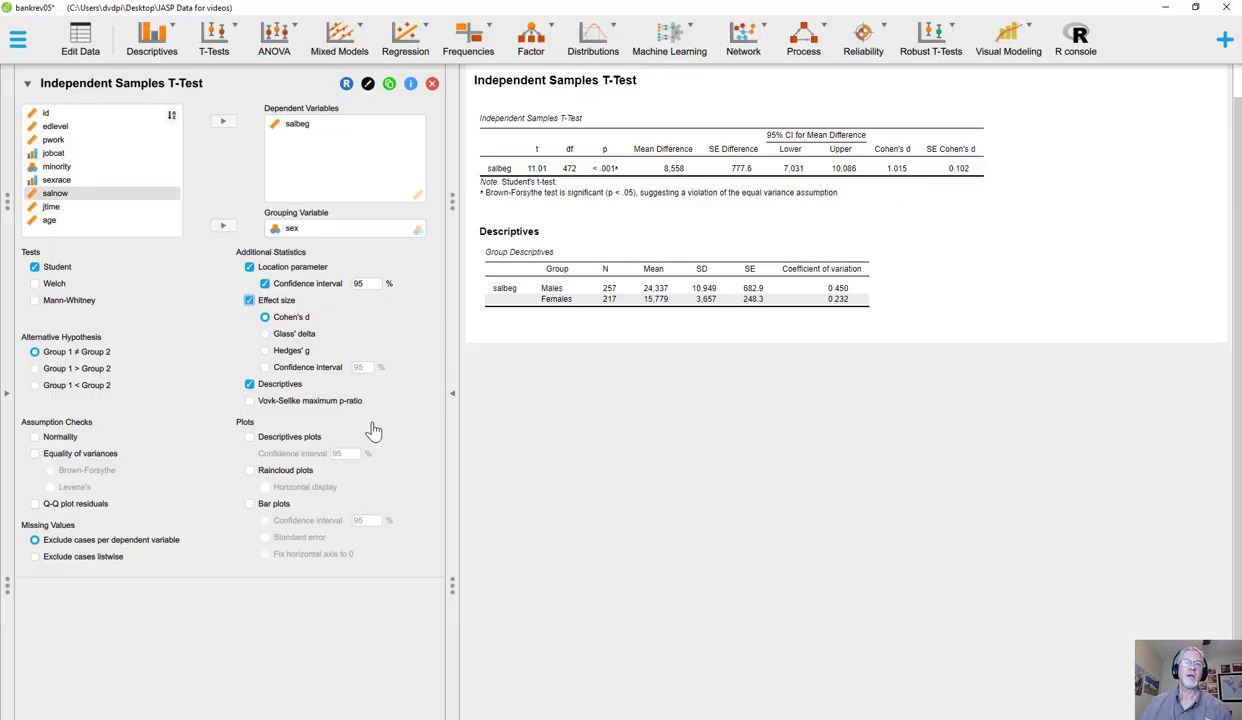
pyautogui.click(249, 471)
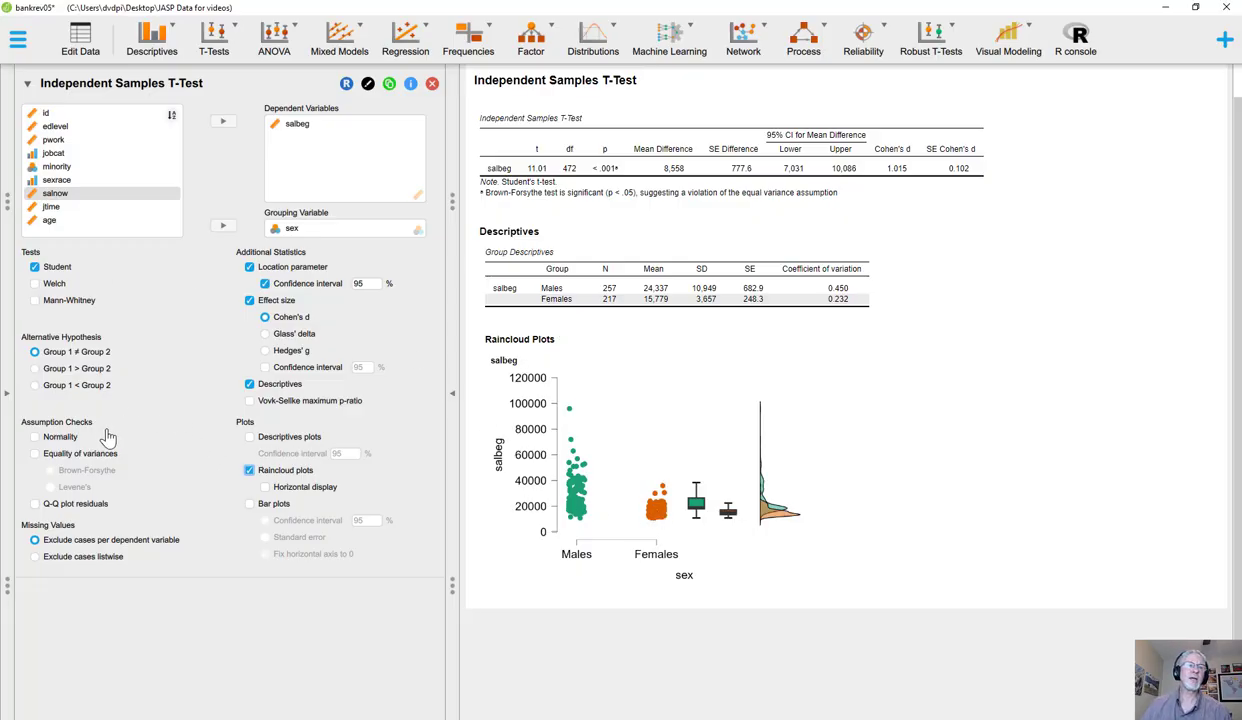
# Request the normality, Q-Q plot residuals and Brown-Forsythe equality of variances assumption checks for the t-test
pyautogui.click(35, 440)
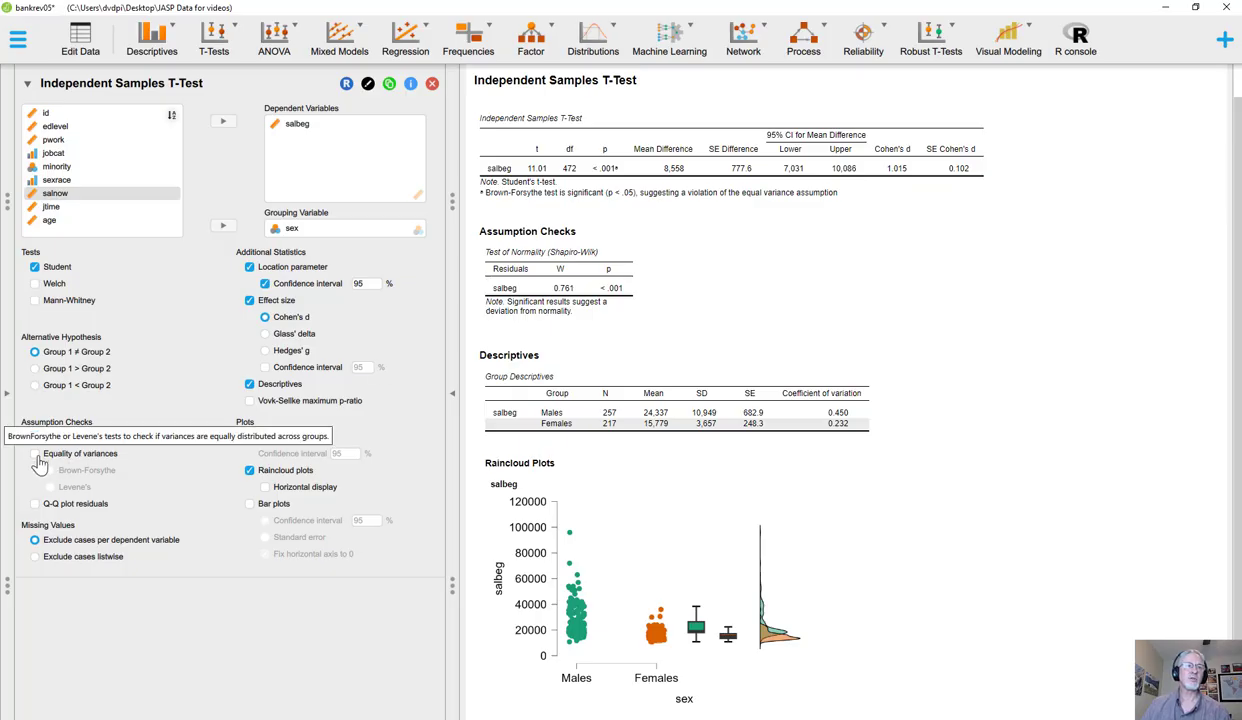
pyautogui.click(35, 503)
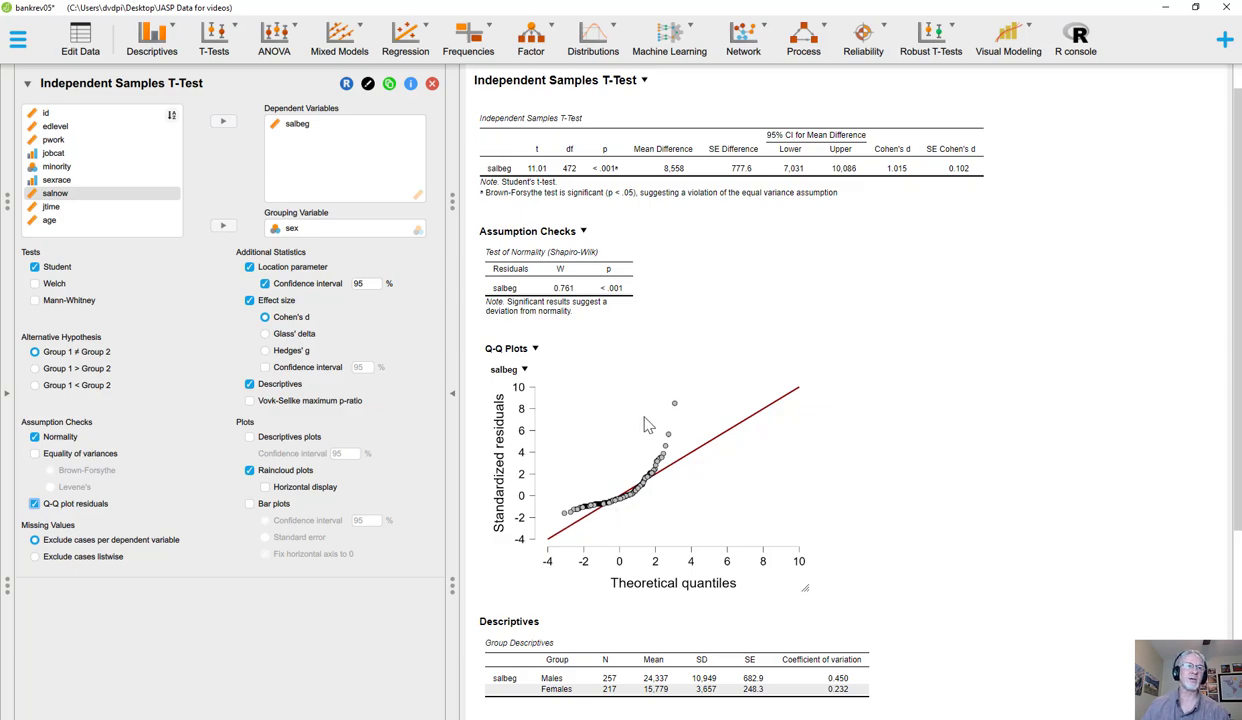
pyautogui.click(35, 455)
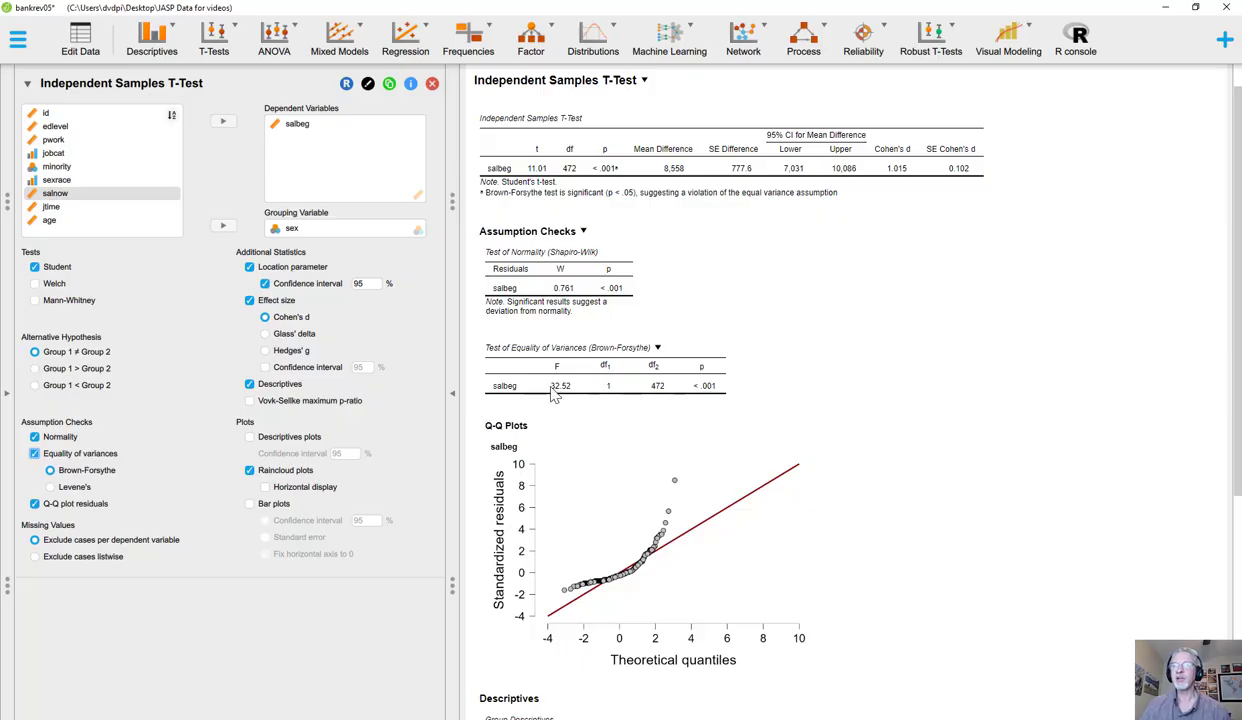
# Review the t-test, assumption check and descriptives results, and switch the equality of variances test to Levene's
pyautogui.scroll(-3, 580, 405)
pyautogui.scroll(-1, 586, 412)
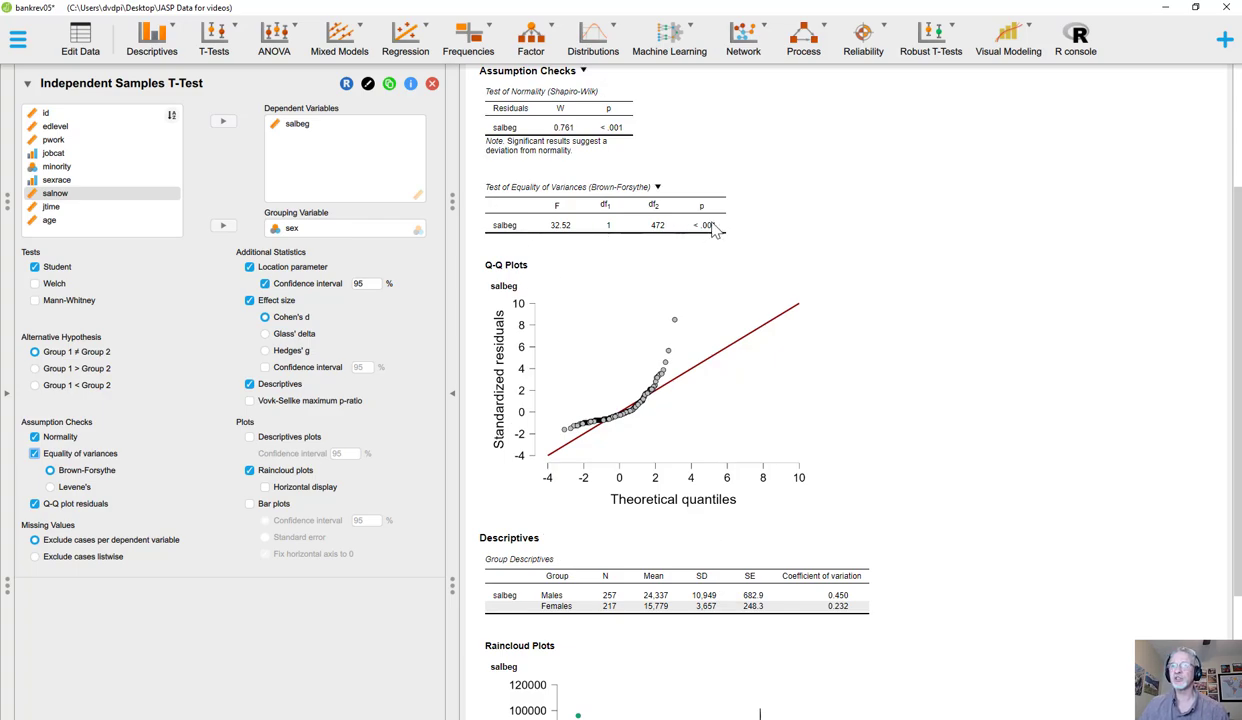
pyautogui.scroll(3, 690, 250)
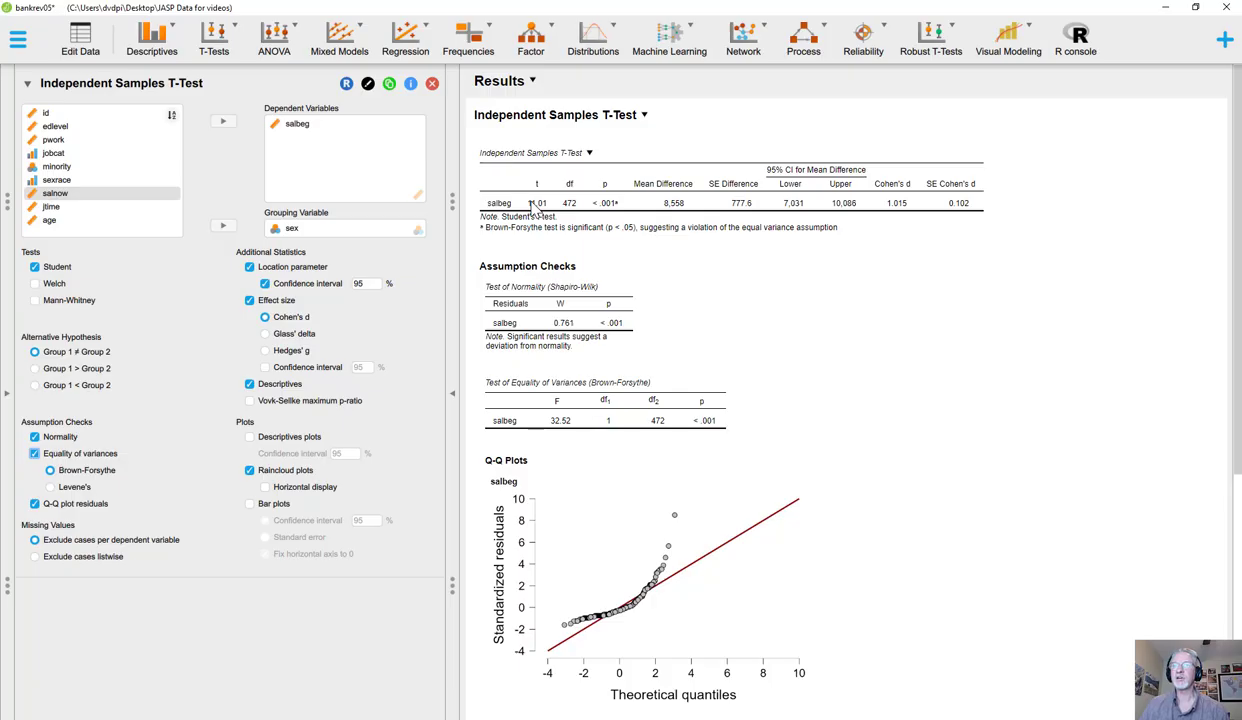
pyautogui.scroll(-3, 533, 205)
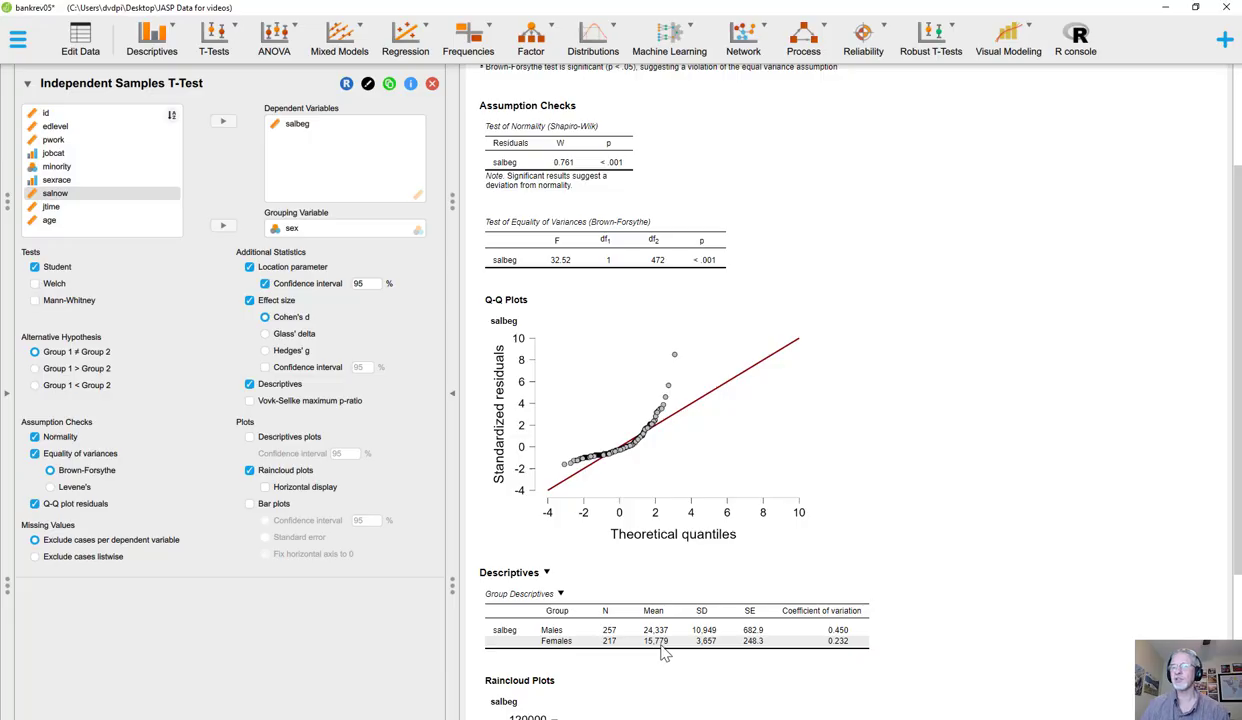
pyautogui.scroll(3, 635, 630)
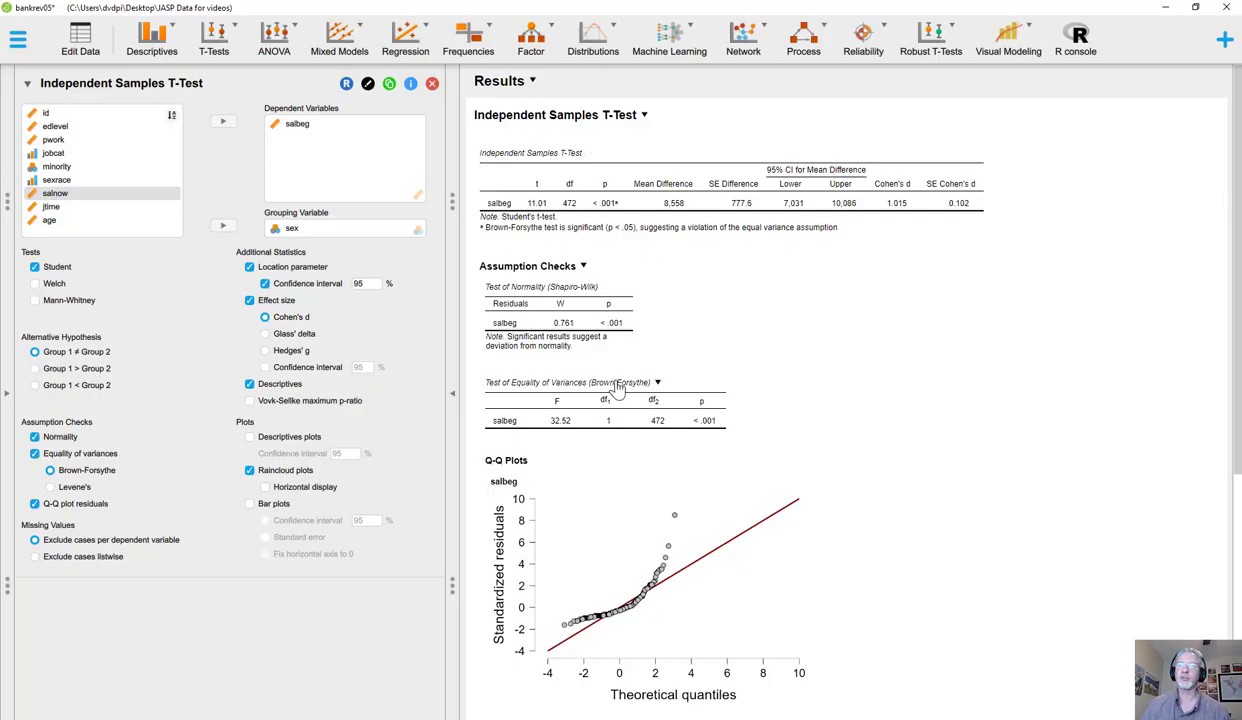
pyautogui.scroll(-3, 632, 408)
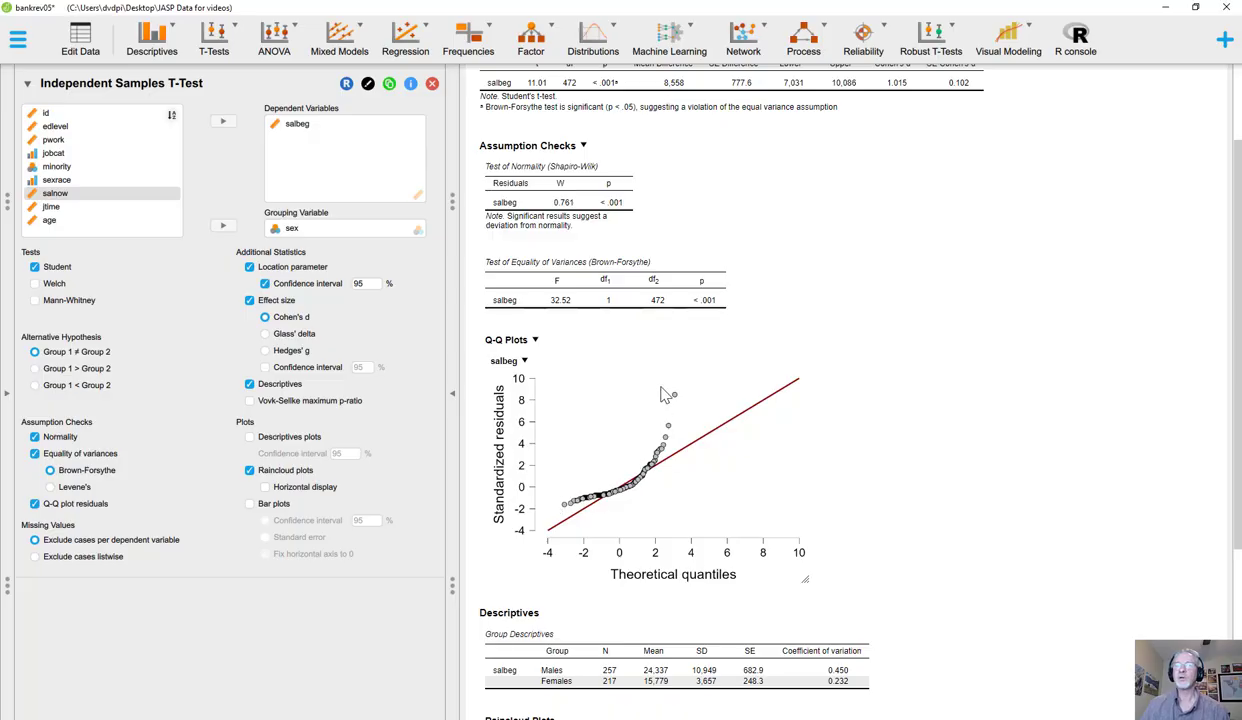
pyautogui.scroll(3, 577, 426)
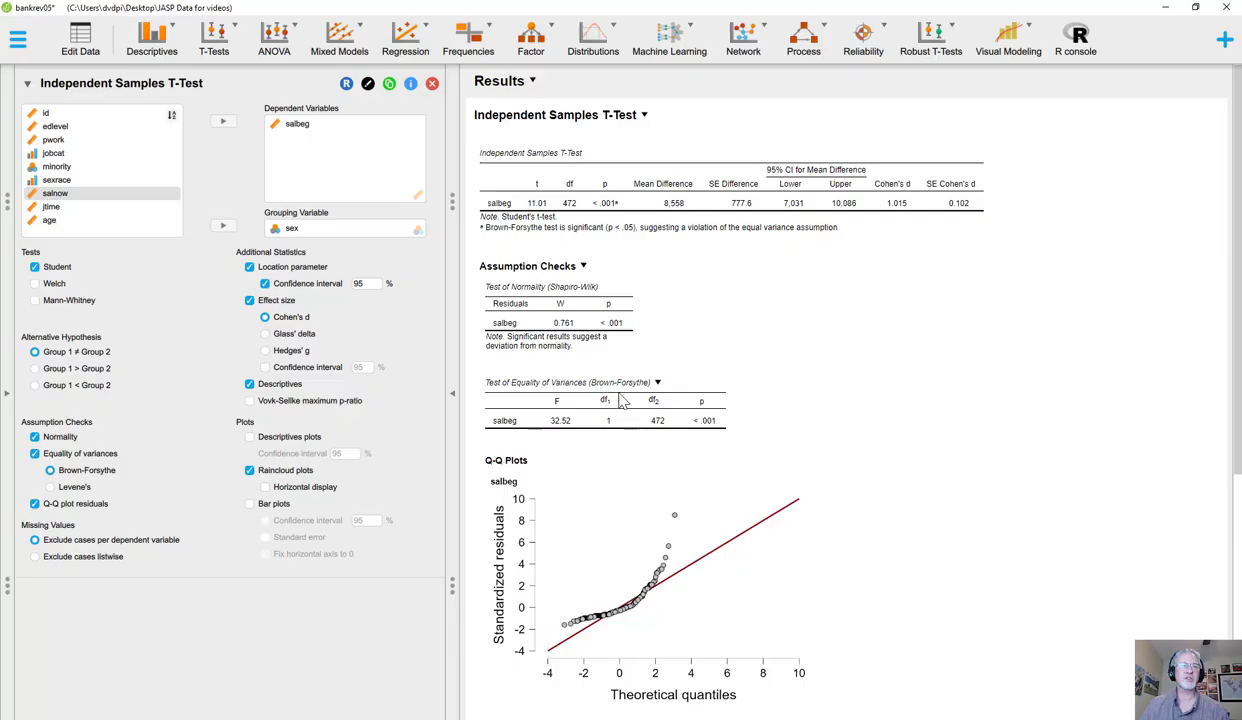
pyautogui.click(50, 487)
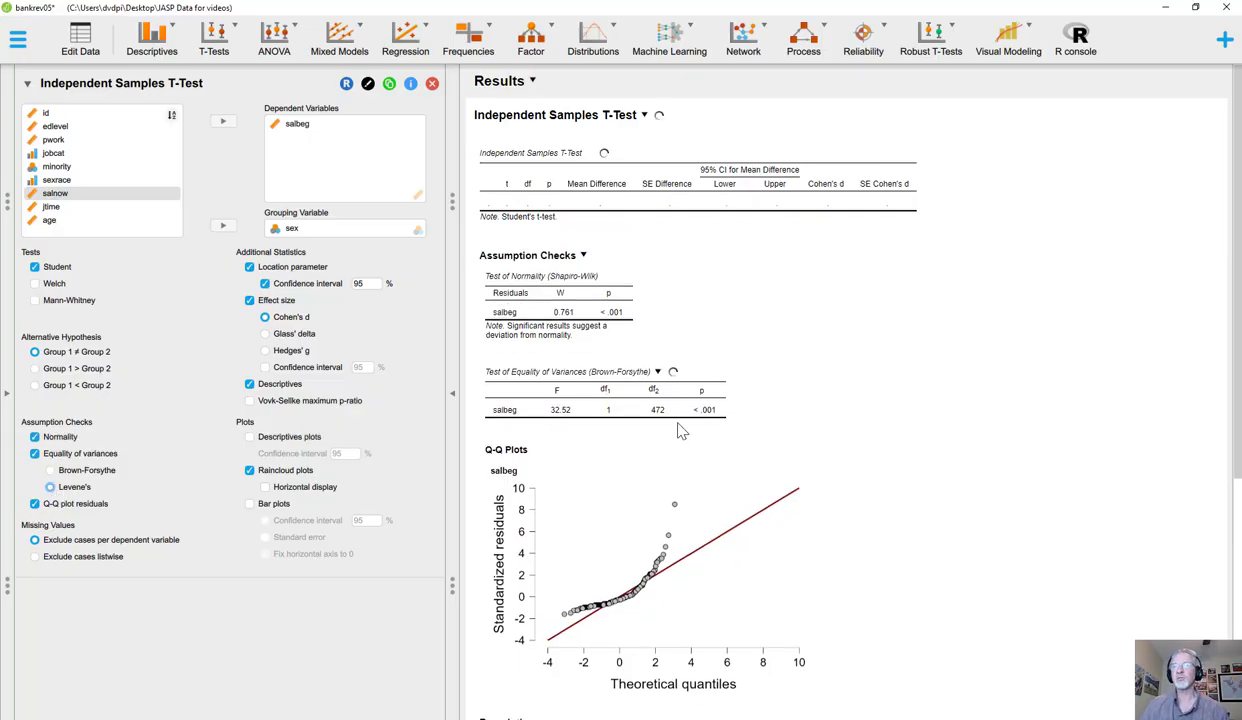